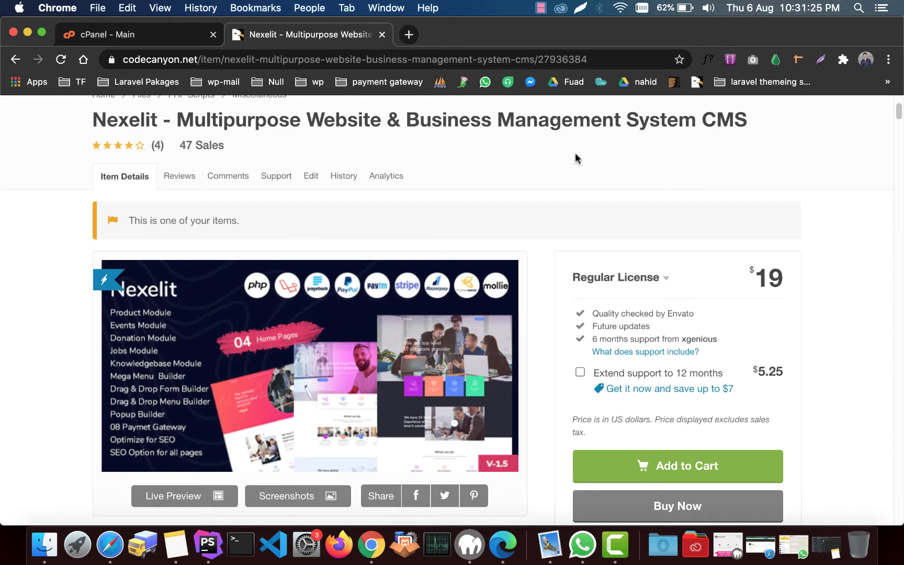
# Step: Open File Manager from the cPanel dashboard and list the public_html folder contents
pyautogui.click(83, 28)
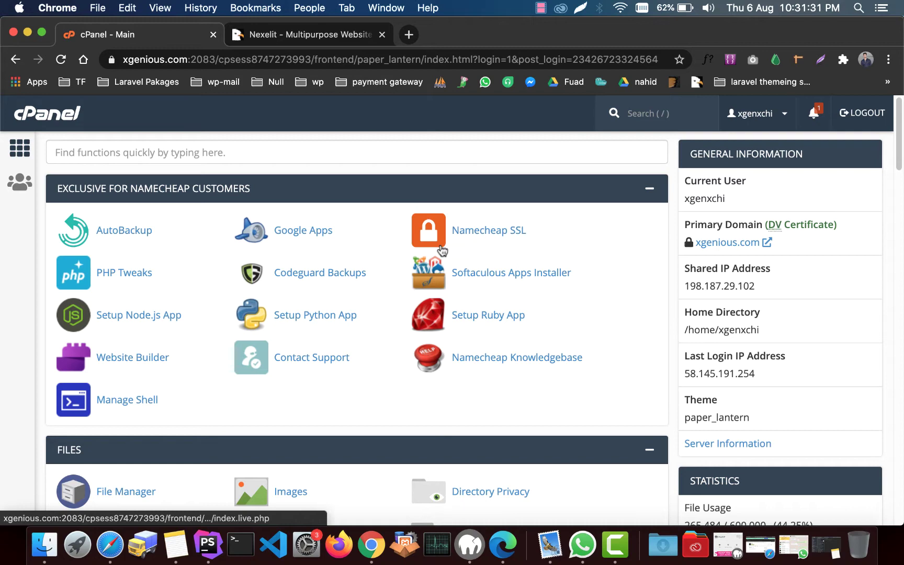
pyautogui.scroll(-2, 395, 184)
pyautogui.scroll(-4, 186, 211)
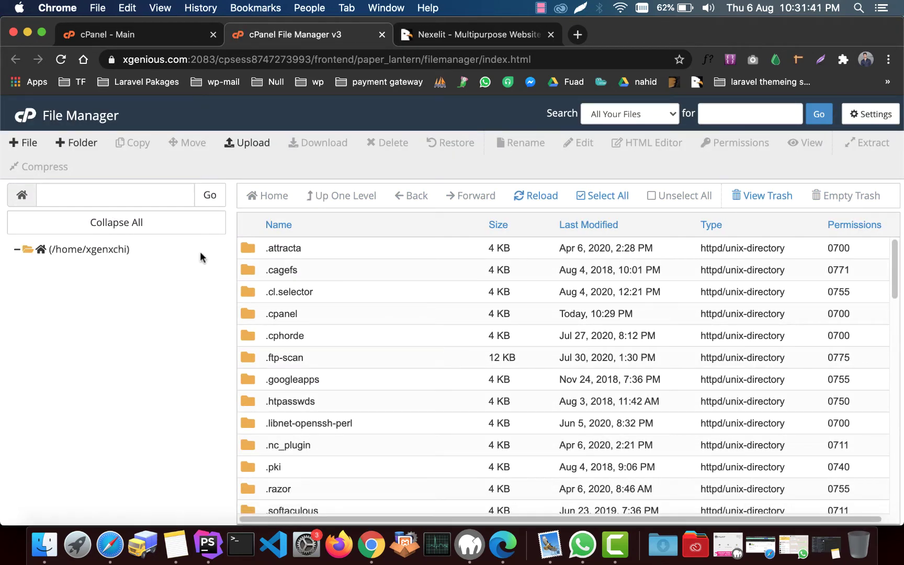
pyautogui.scroll(-10, 174, 289)
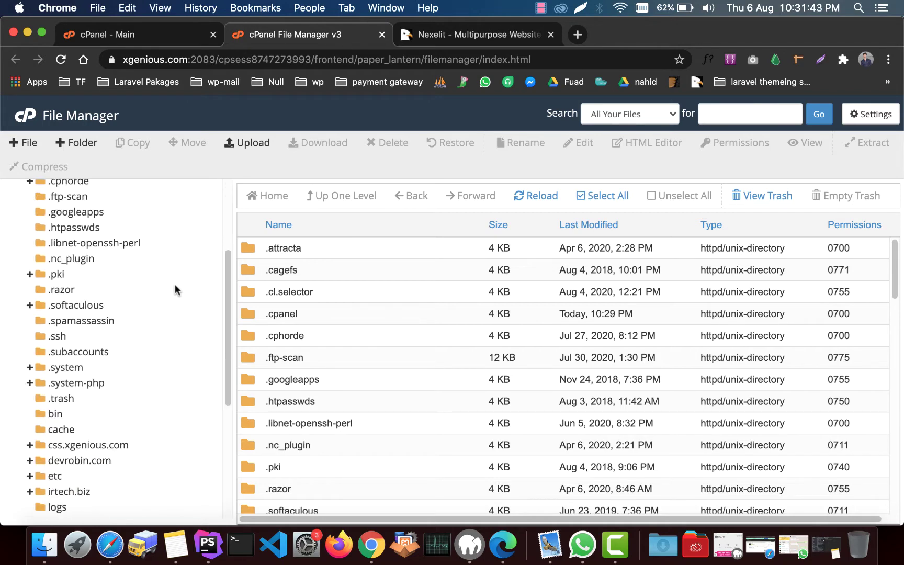
pyautogui.click(99, 379)
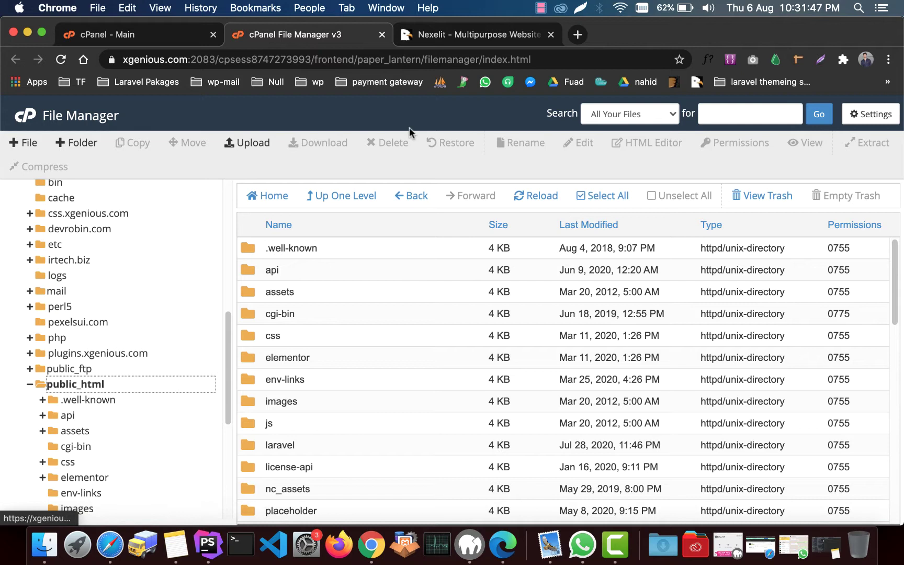
pyautogui.scroll(-1, 103, 349)
pyautogui.scroll(-1, 103, 349)
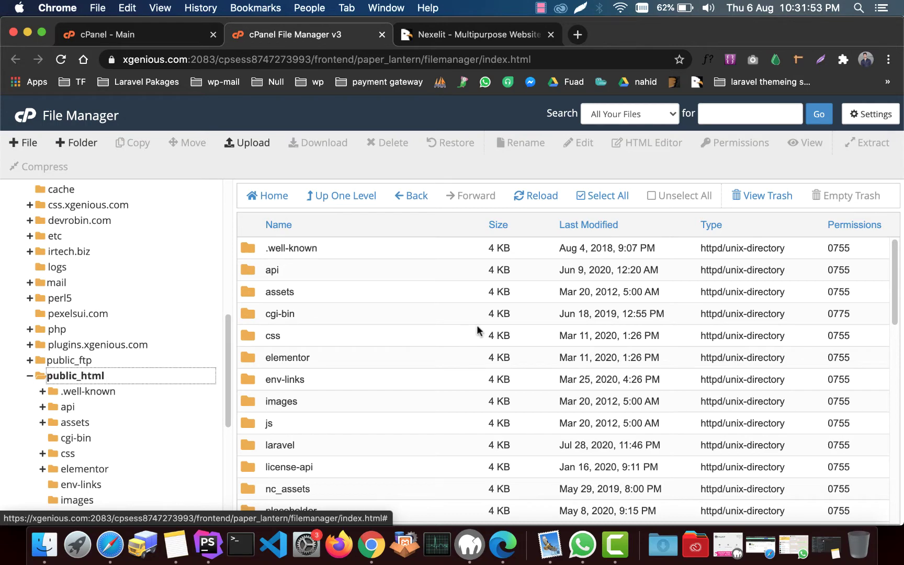
pyautogui.scroll(-5, 343, 271)
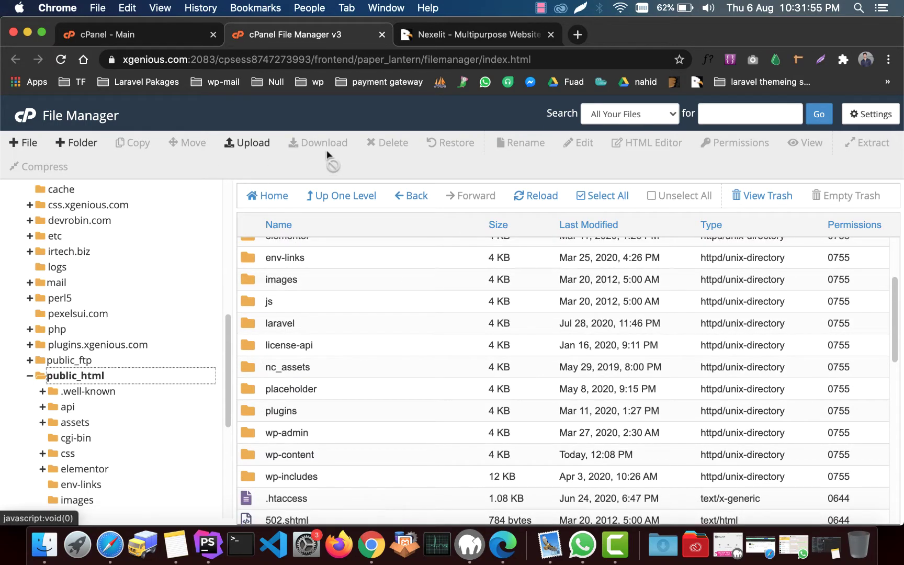
# Step: Create a new folder named nexelit-install inside /public_html
pyautogui.click(78, 143)
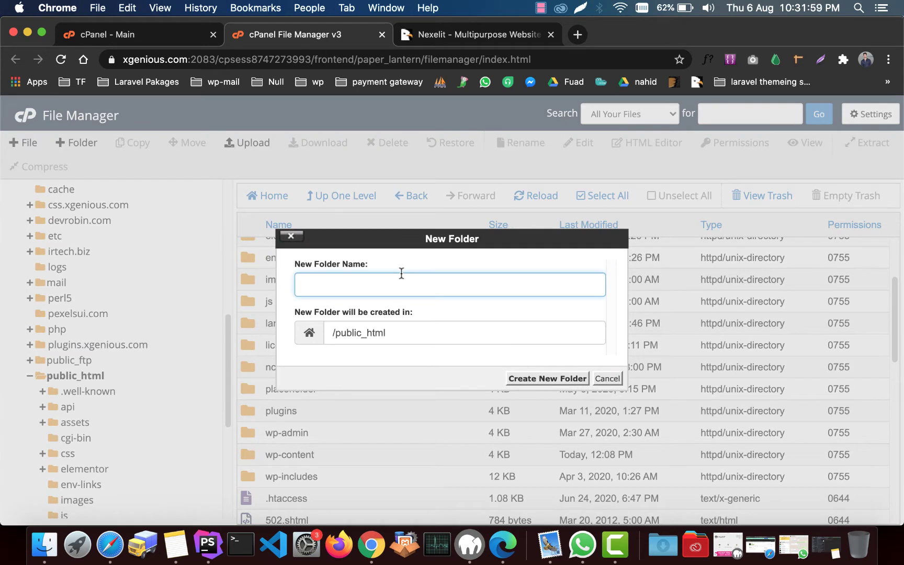
pyautogui.write('nexel')
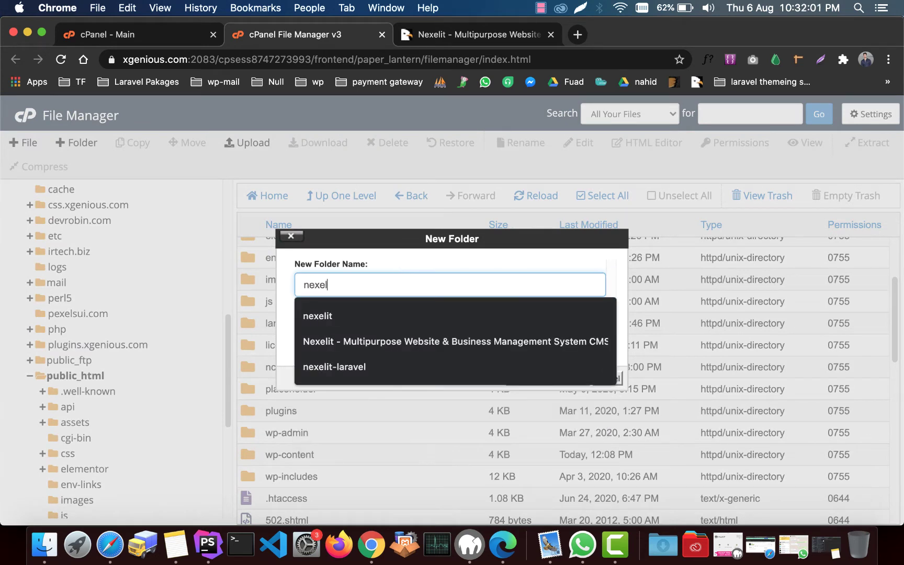
pyautogui.write('it-install')
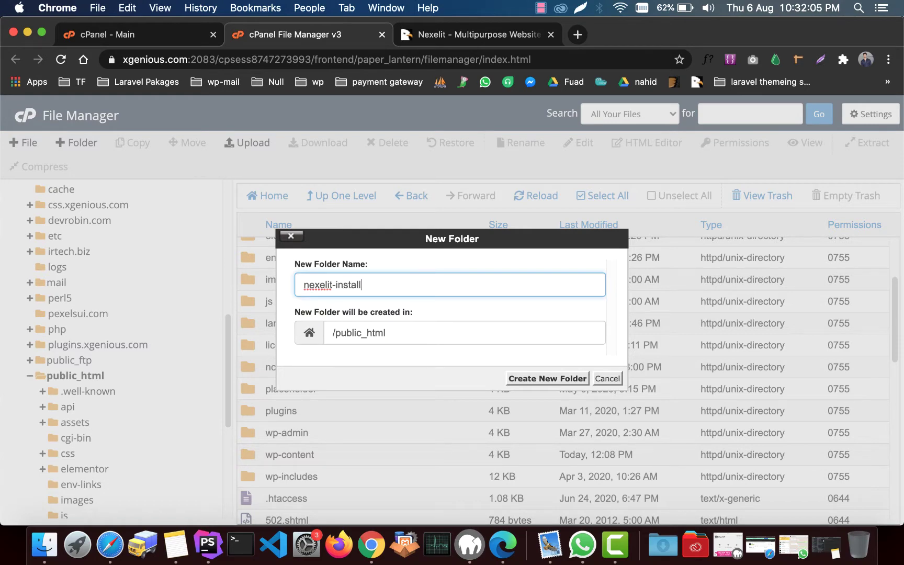
pyautogui.press('Return')
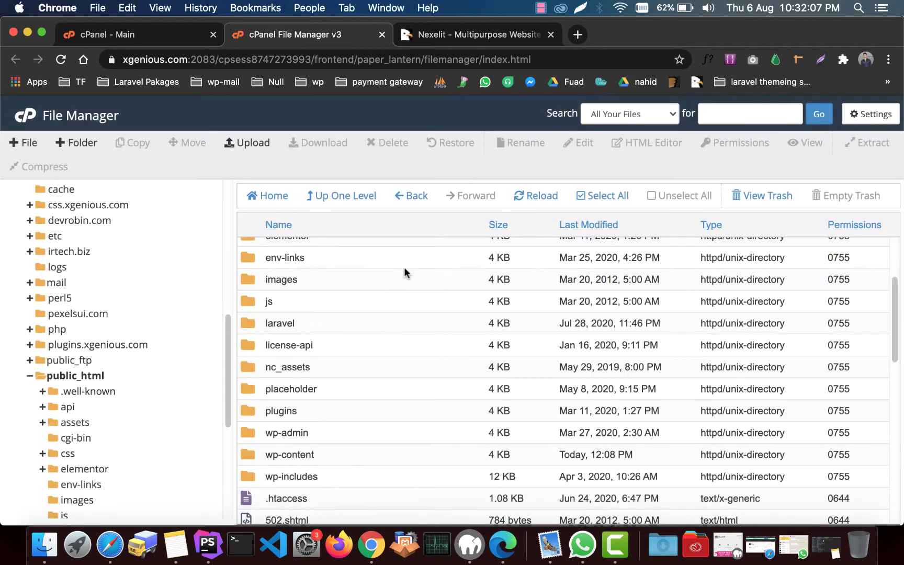
pyautogui.scroll(-10, 419, 296)
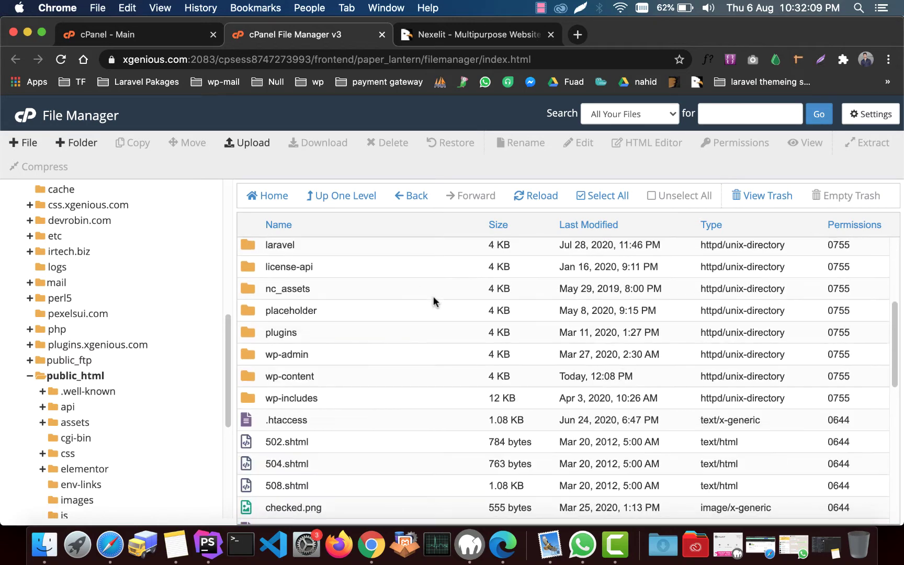
pyautogui.scroll(8, 431, 301)
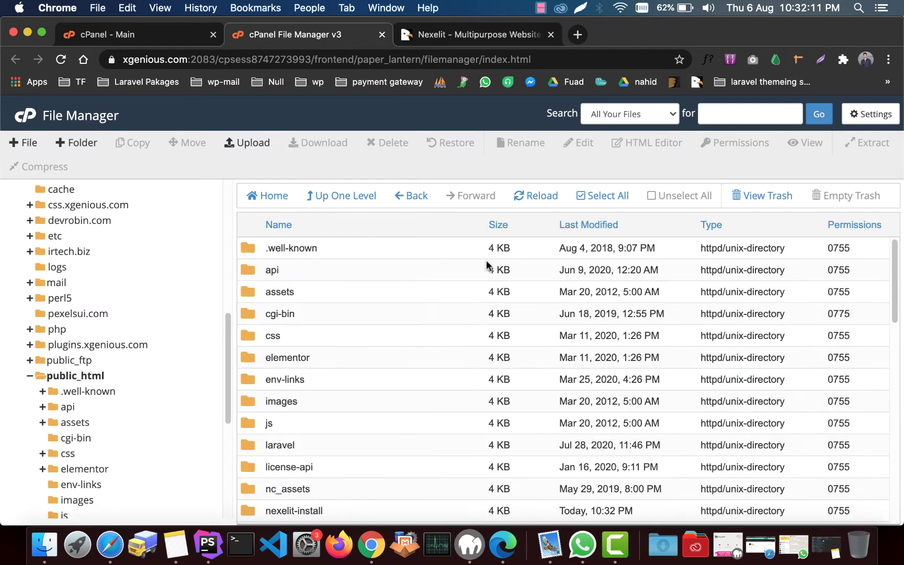
pyautogui.scroll(-2, 282, 353)
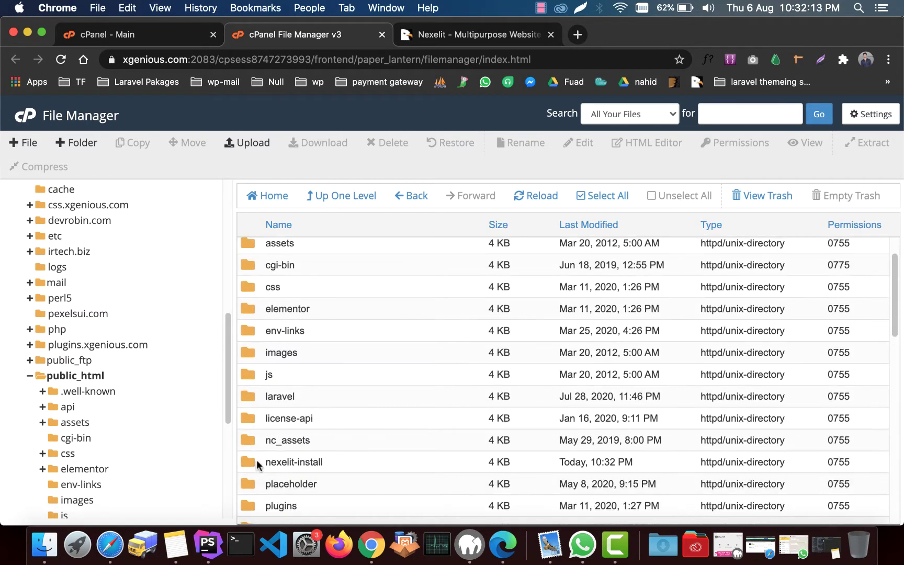
# Step: Open nexelit-install and upload nexelit-v1.5.zip (83.91 MB) from the local installable_file folder
pyautogui.click(244, 461)
pyautogui.doubleClick(244, 460)
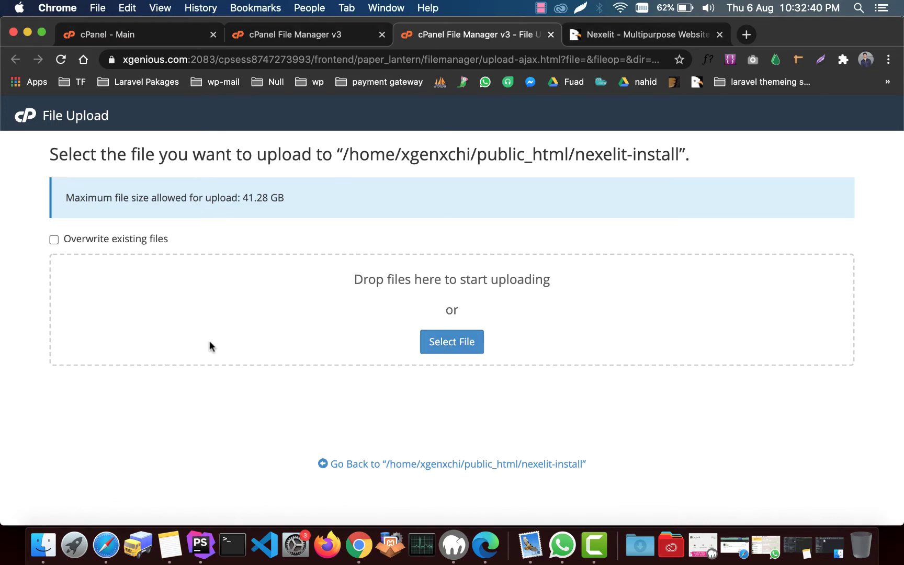
pyautogui.click(43, 539)
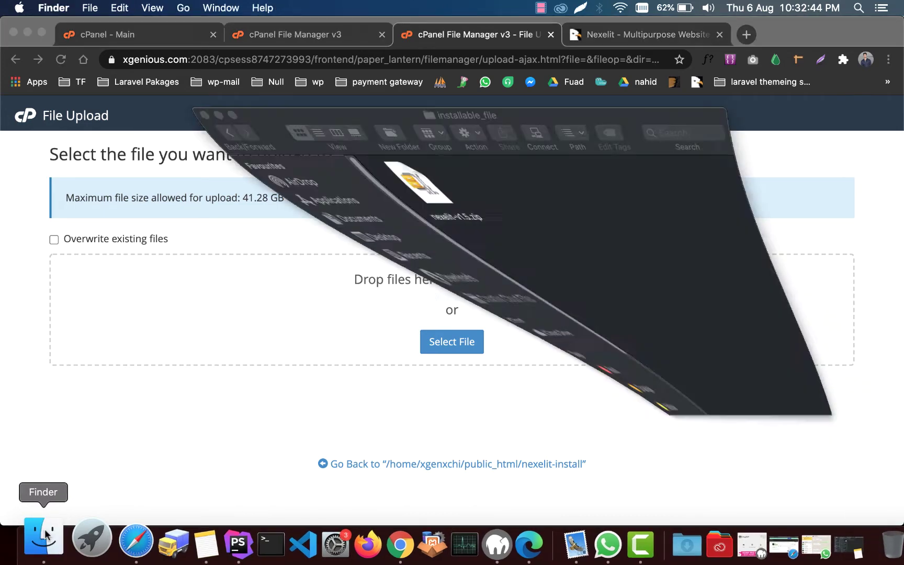
pyautogui.moveTo(385, 71); pyautogui.dragTo(767, 85)
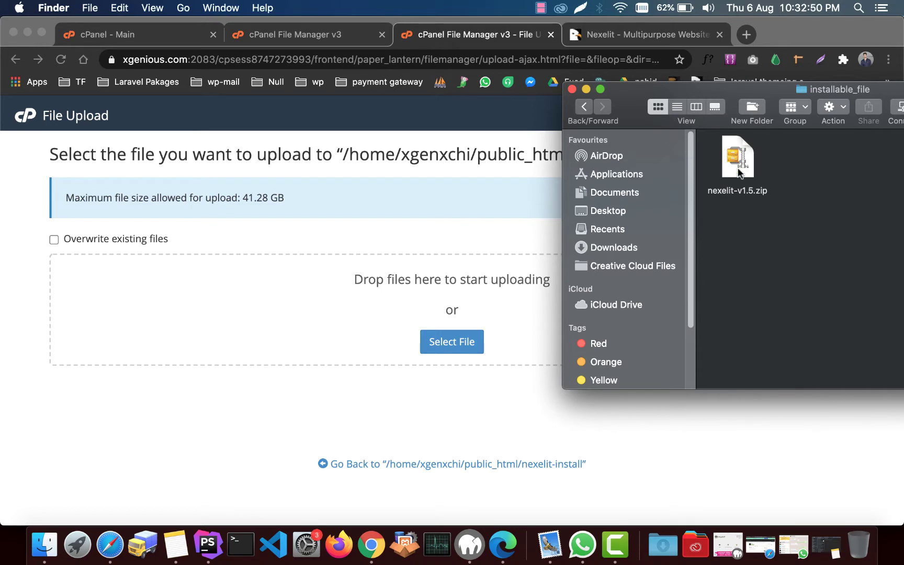
pyautogui.moveTo(738, 157); pyautogui.dragTo(303, 308)
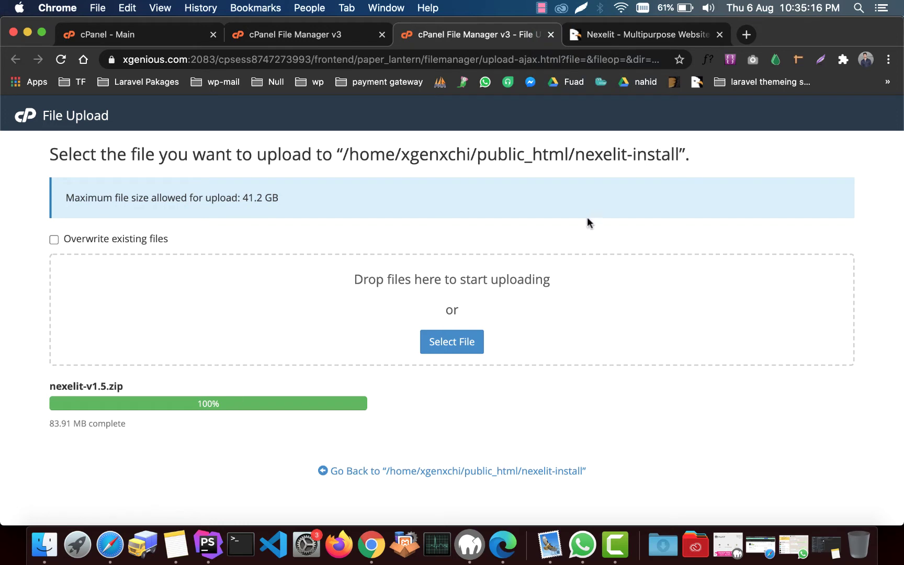
pyautogui.click(322, 37)
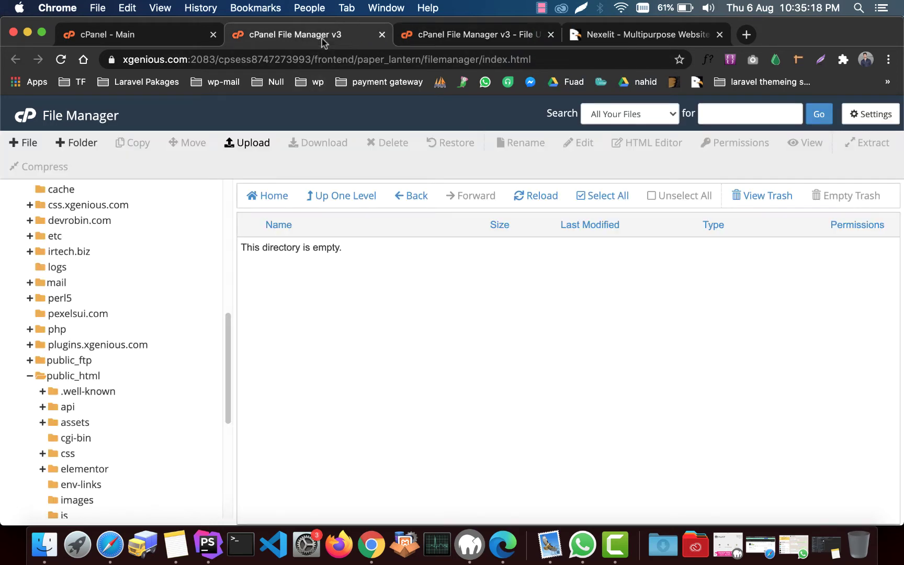
pyautogui.click(531, 197)
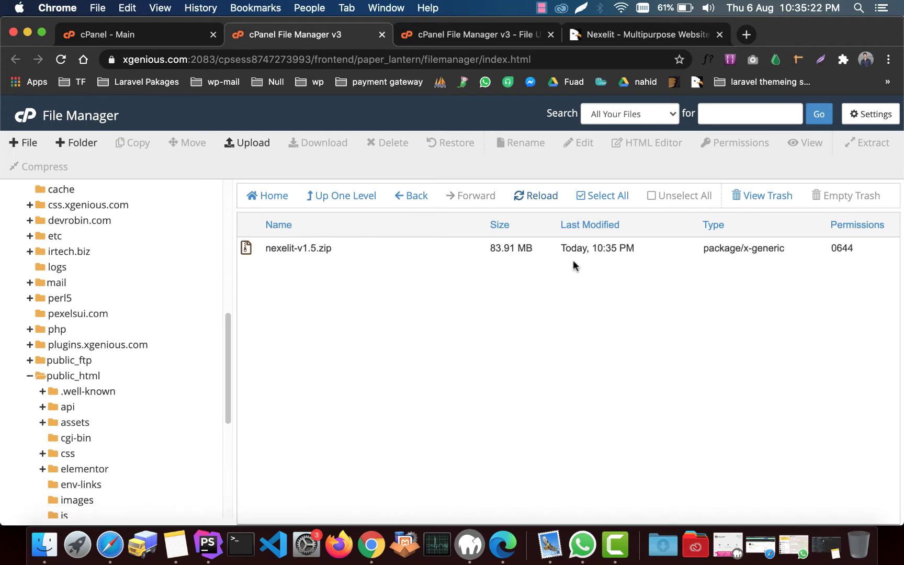
pyautogui.click(357, 248)
pyautogui.rightClick(358, 250)
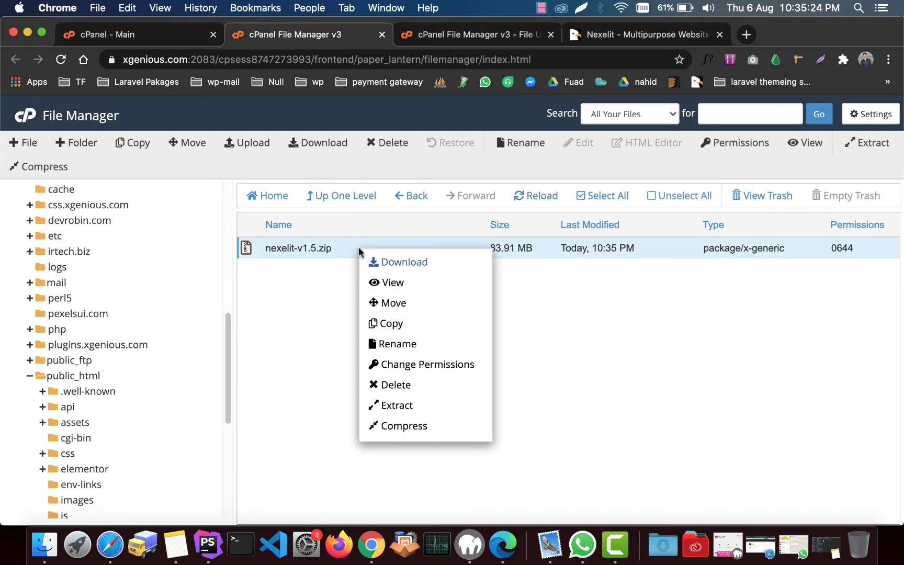
pyautogui.click(392, 407)
pyautogui.click(561, 382)
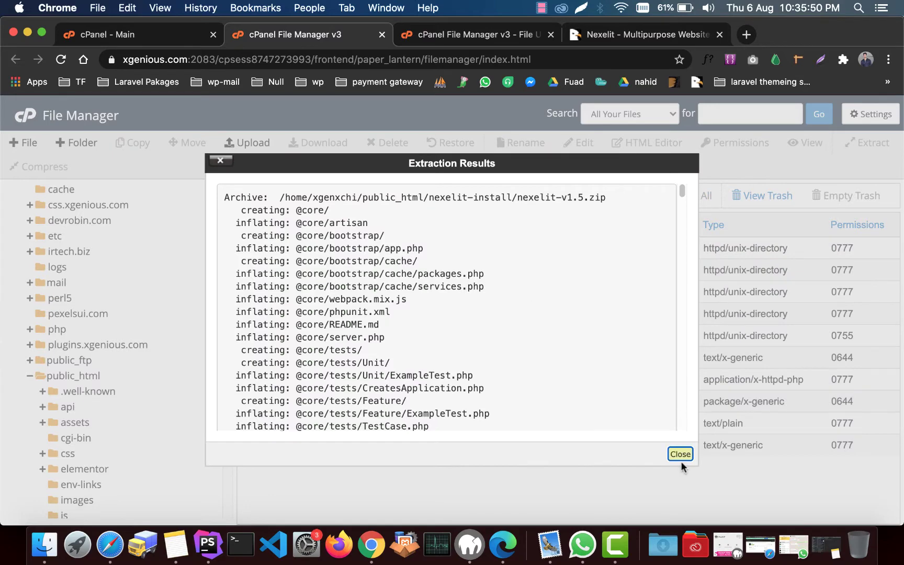
pyautogui.click(681, 458)
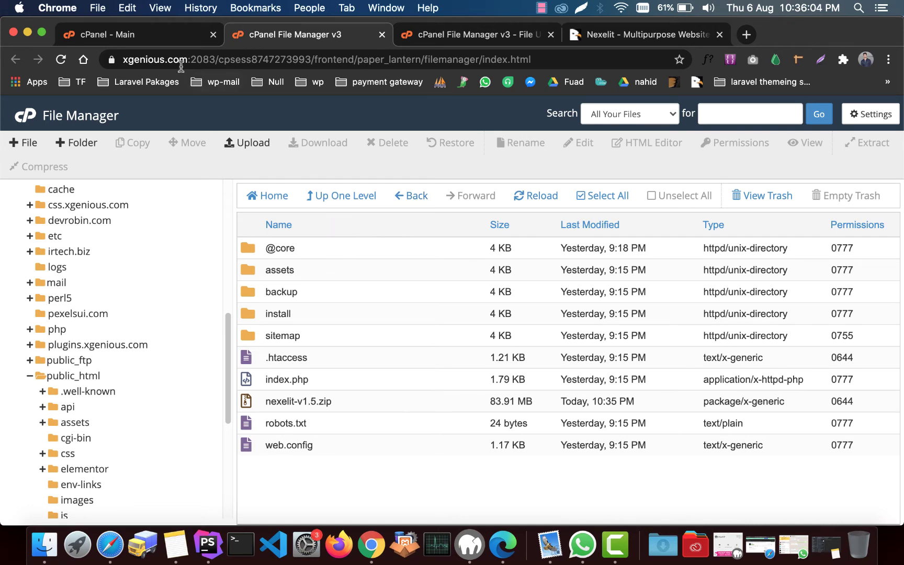
# Step: Launch the MySQL Database Wizard and enter nexelit_install_tutorial as the new database name
pyautogui.click(130, 37)
pyautogui.scroll(5, 329, 250)
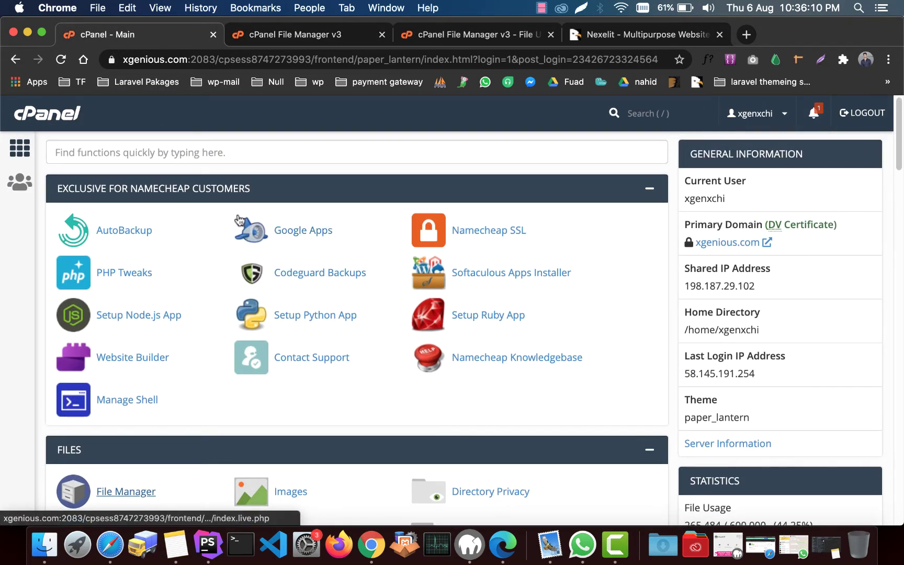
pyautogui.scroll(-6, 229, 214)
pyautogui.scroll(-2, 228, 224)
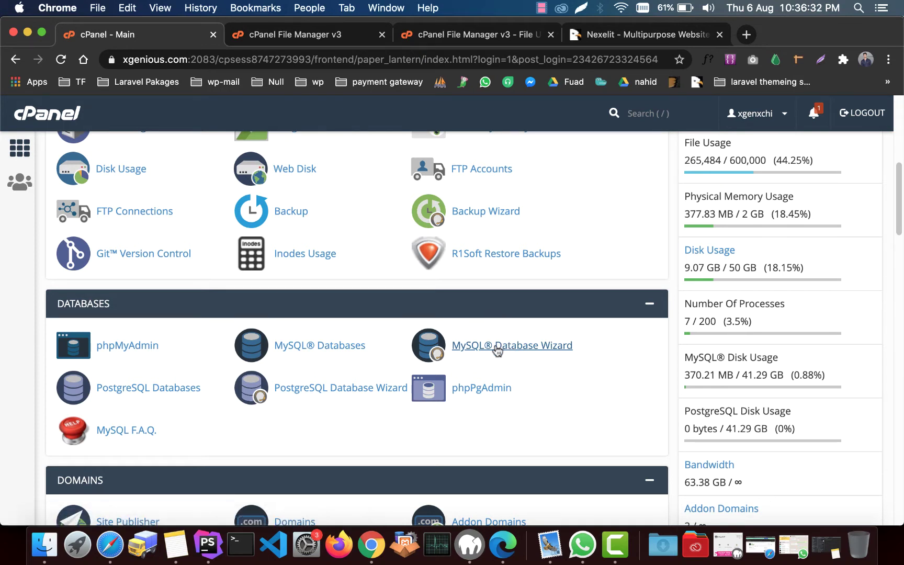
pyautogui.click(497, 350)
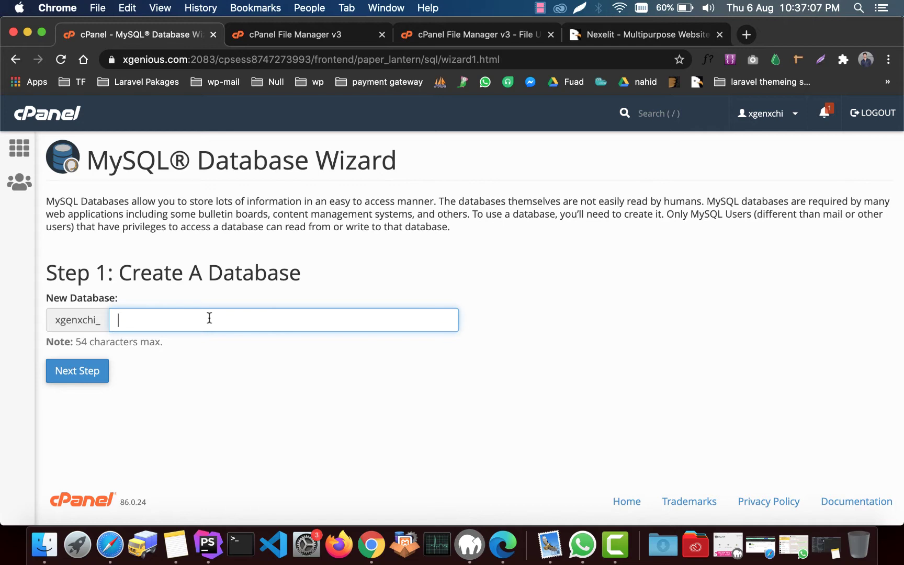
pyautogui.write('nexelit_insta')
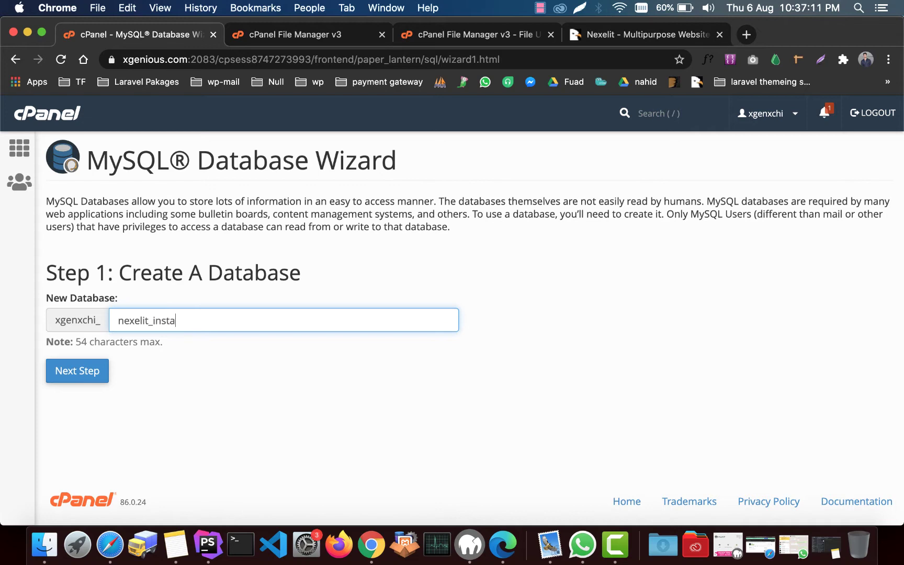
pyautogui.write('ll_tutorial')
# Step: Create the database and enter nexelit_install_tutorial as the new database user's name
pyautogui.click(72, 375)
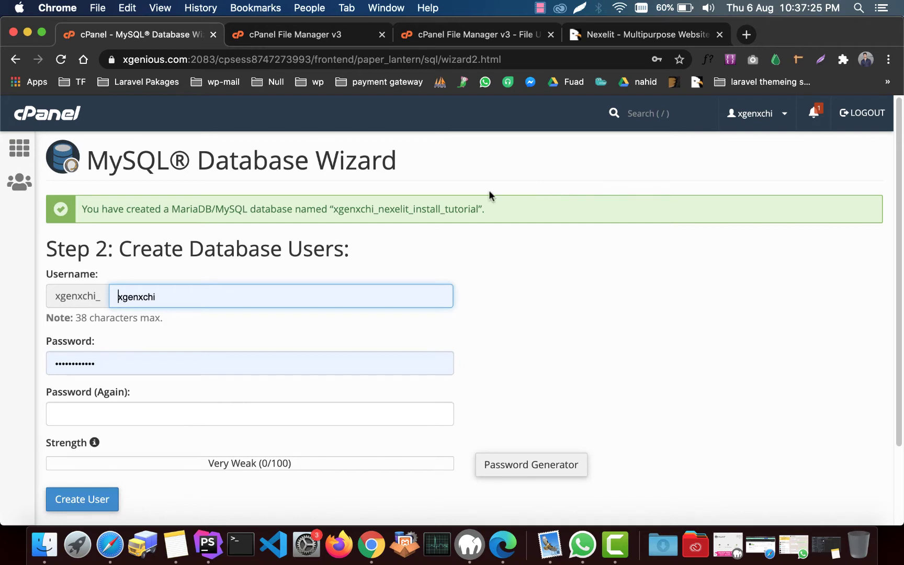
pyautogui.moveTo(118, 249); pyautogui.dragTo(381, 252)
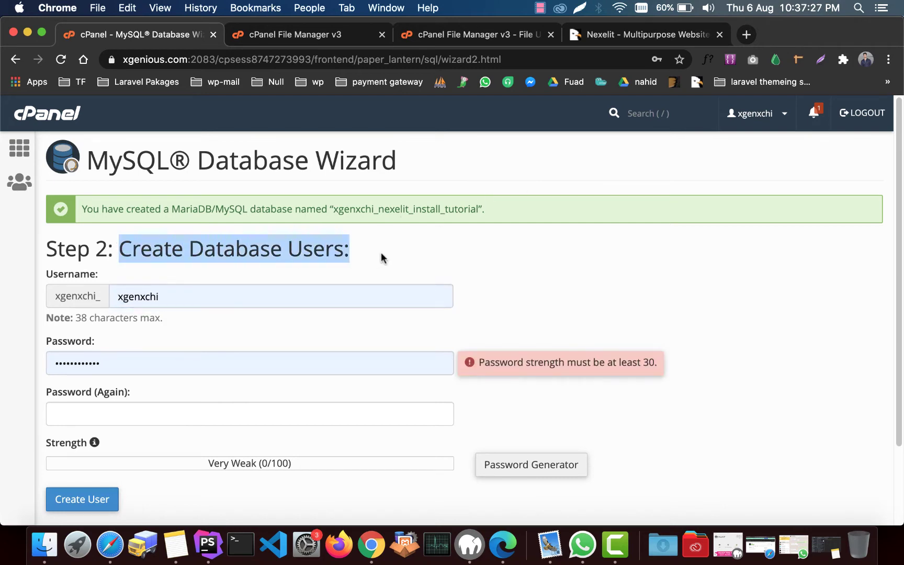
pyautogui.doubleClick(394, 210)
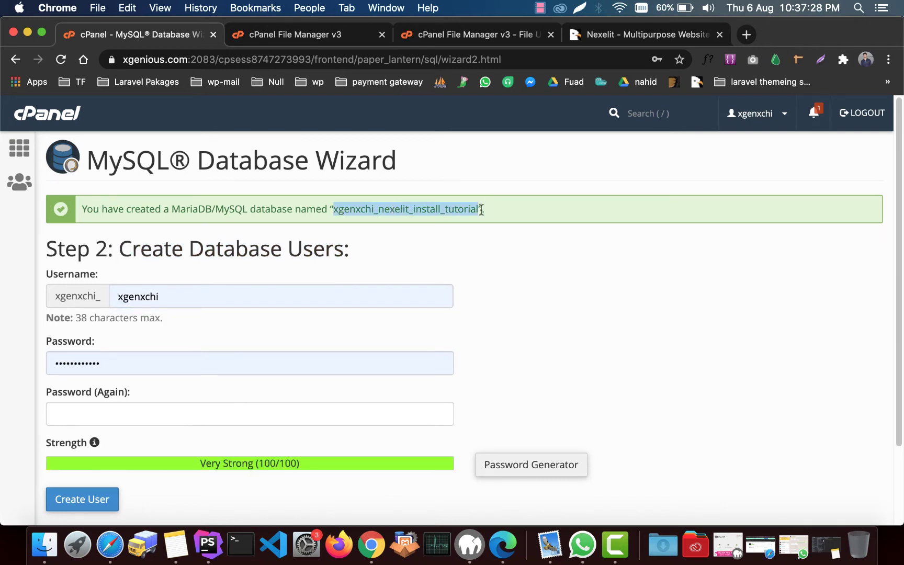
pyautogui.click(254, 295)
pyautogui.moveTo(191, 296); pyautogui.dragTo(115, 295)
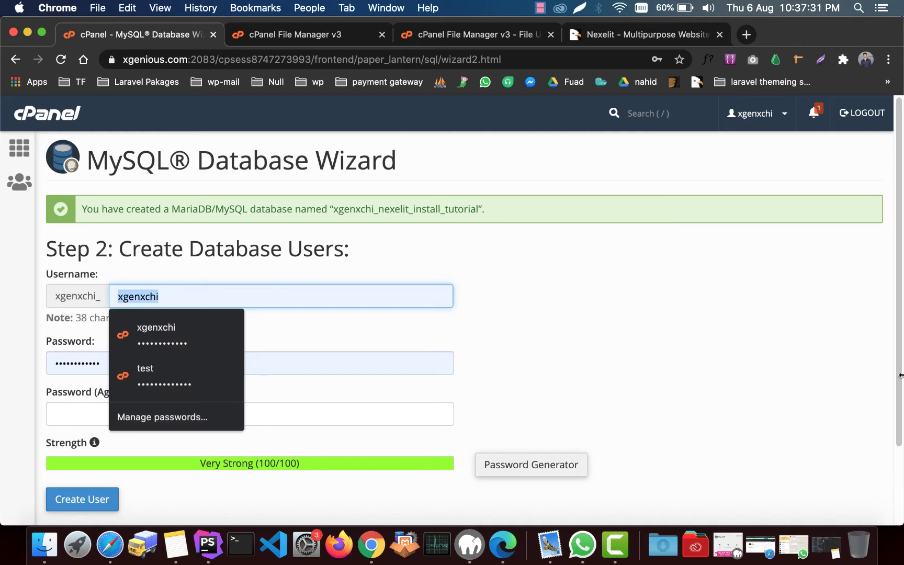
pyautogui.write('nexe')
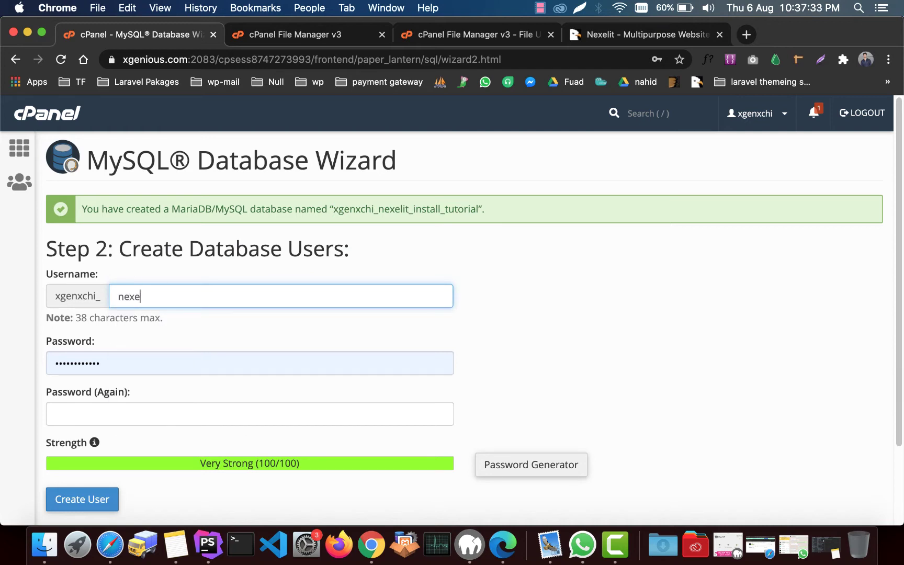
pyautogui.write('lit_install_tutorial')
# Step: Generate a very strong password, copy it, and apply it to both password fields
pyautogui.scroll(-3, 628, 461)
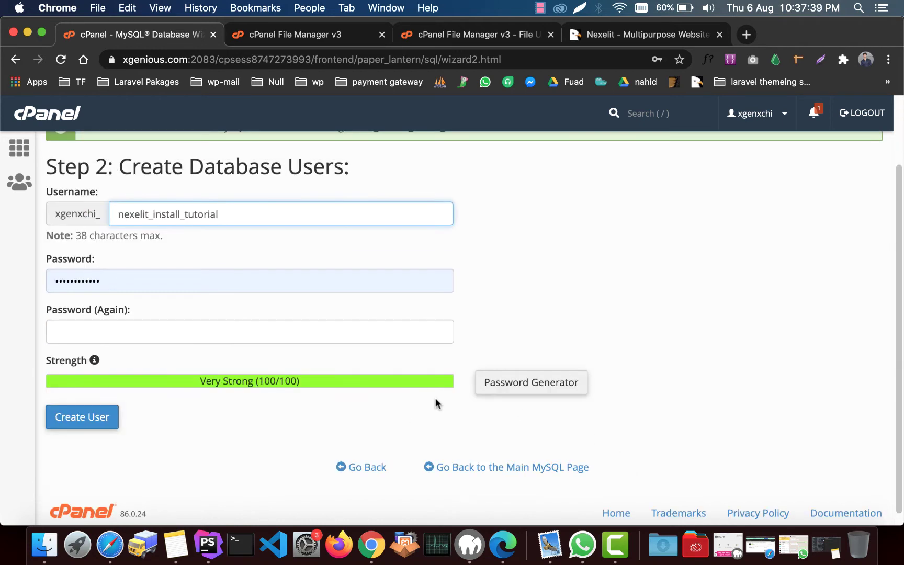
pyautogui.click(510, 393)
pyautogui.click(388, 346)
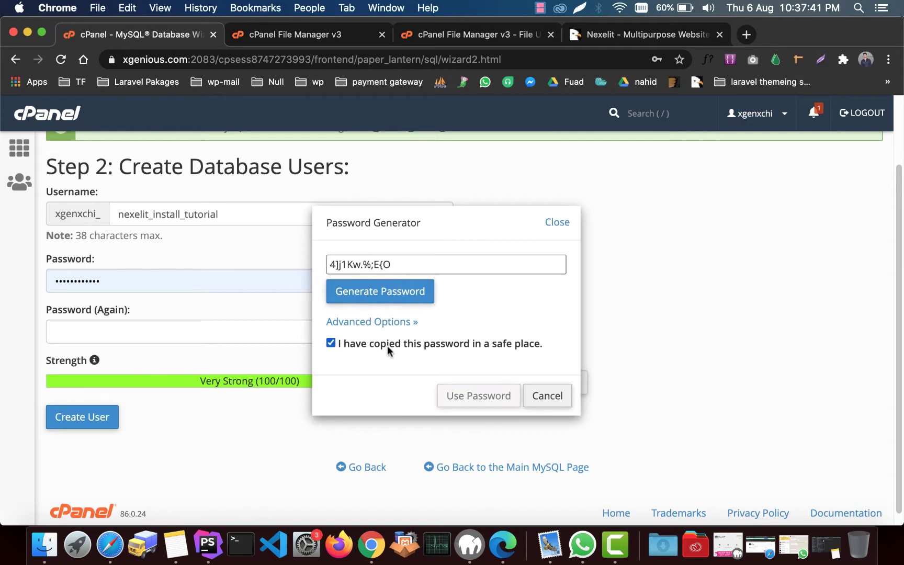
pyautogui.click(415, 293)
pyautogui.click(415, 293)
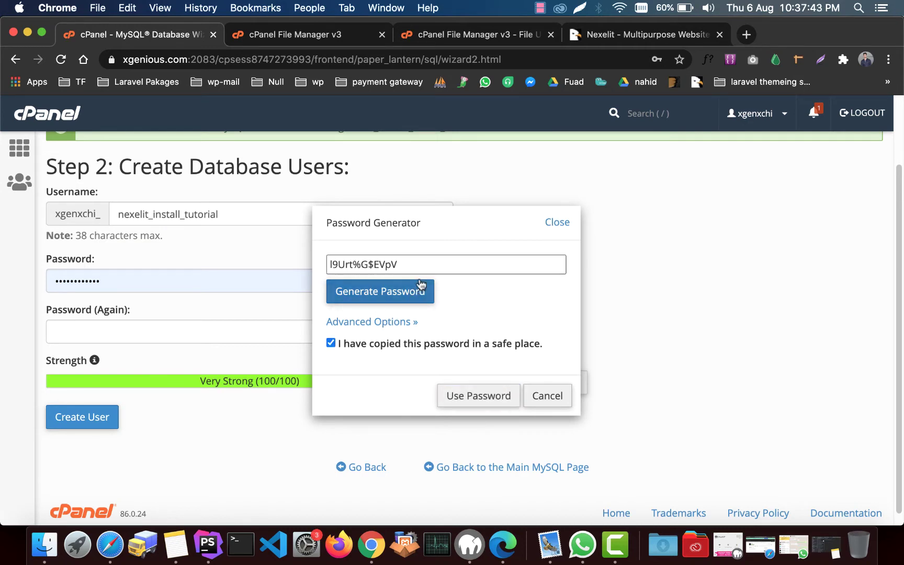
pyautogui.click(419, 291)
pyautogui.moveTo(423, 265); pyautogui.dragTo(307, 254)
pyautogui.press('super+c')
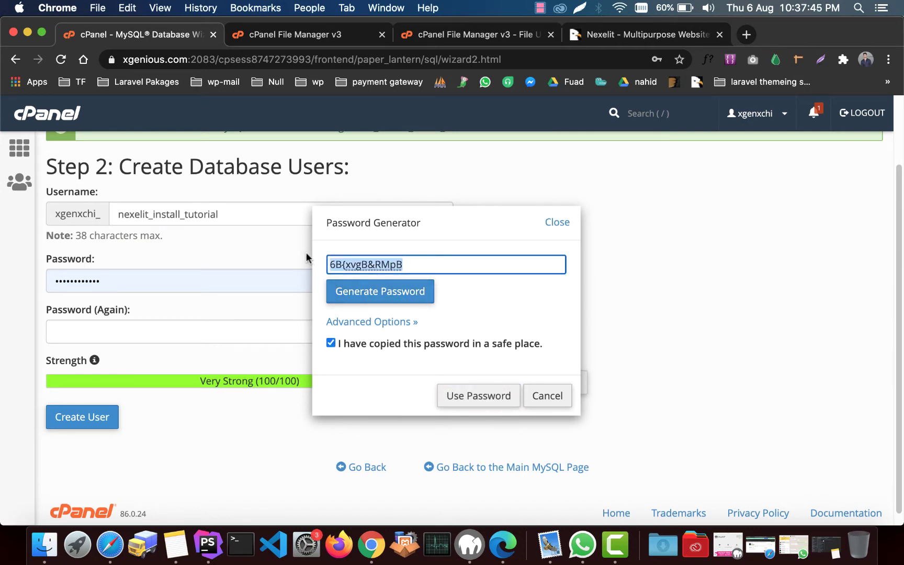
pyautogui.click(478, 396)
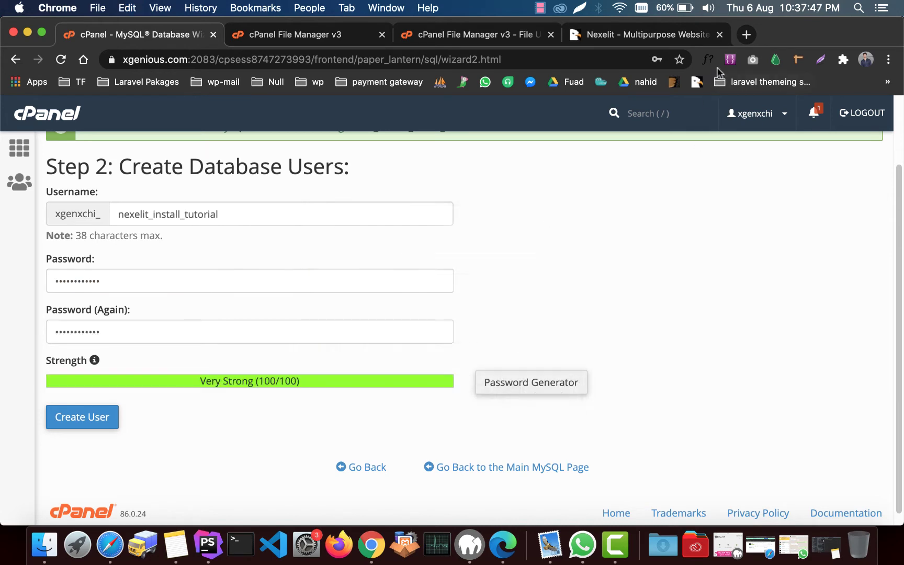
# Step: Save the copied password as a Google search in a new tab, then return to the user form
pyautogui.click(747, 34)
pyautogui.press('super+v')
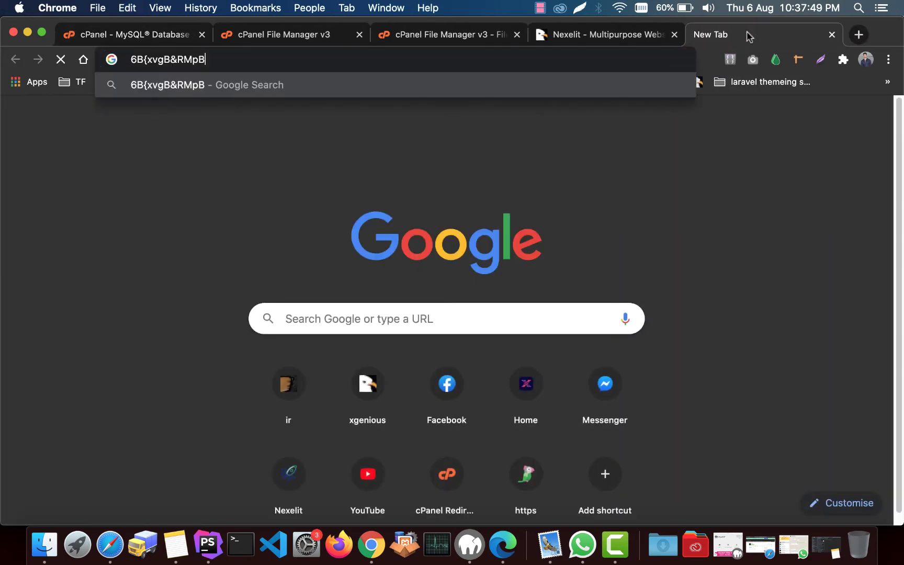
pyautogui.press('Return')
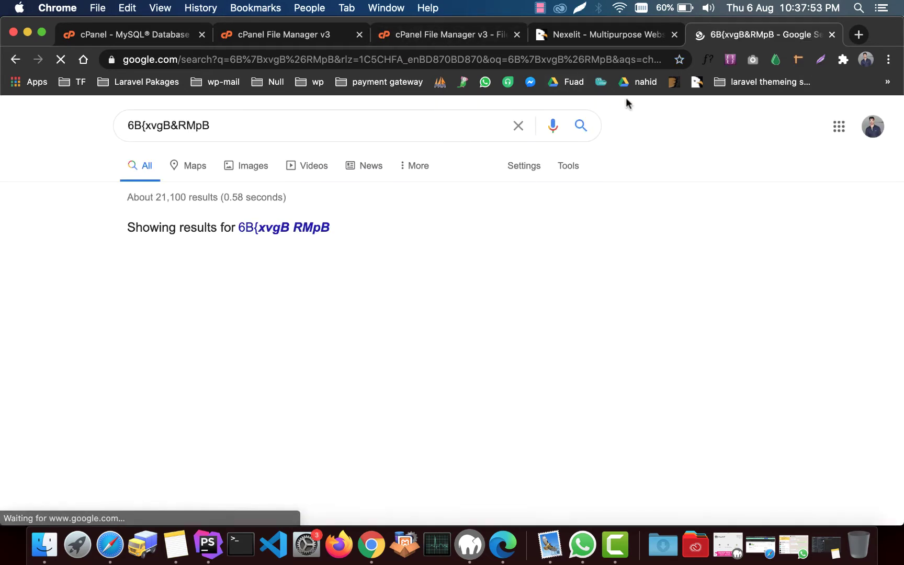
pyautogui.click(285, 35)
pyautogui.click(138, 32)
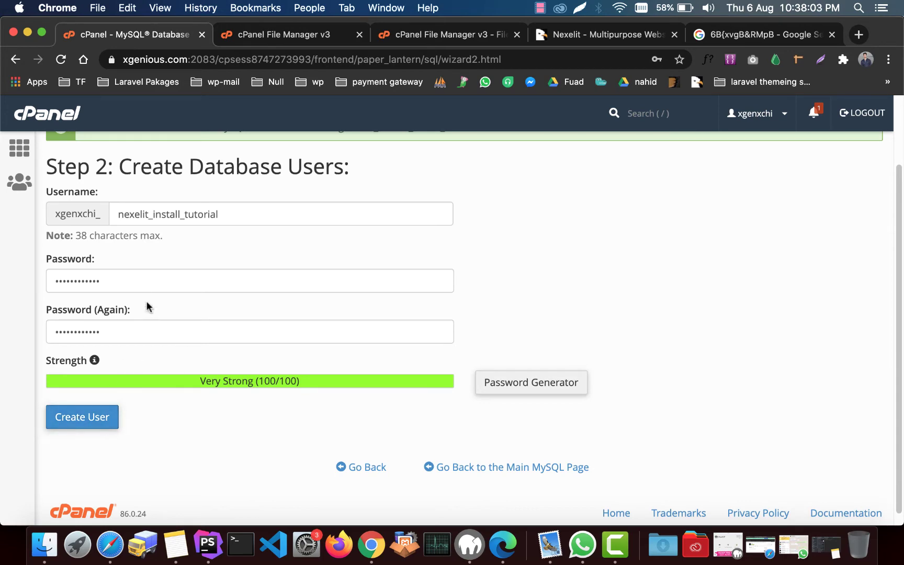
# Step: Verify the password against the saved search and create user xgenxchi_nexelit_install_tutorial
pyautogui.doubleClick(57, 273)
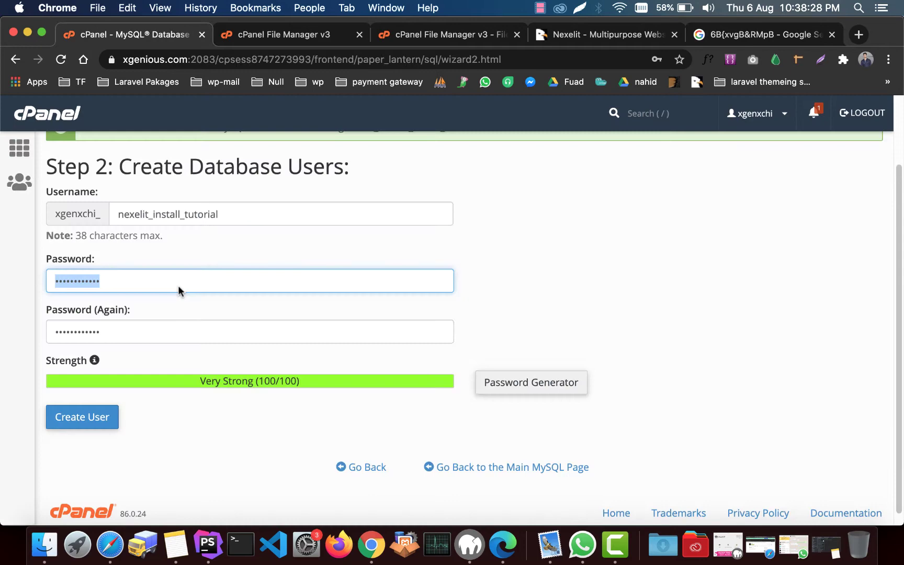
pyautogui.click(746, 34)
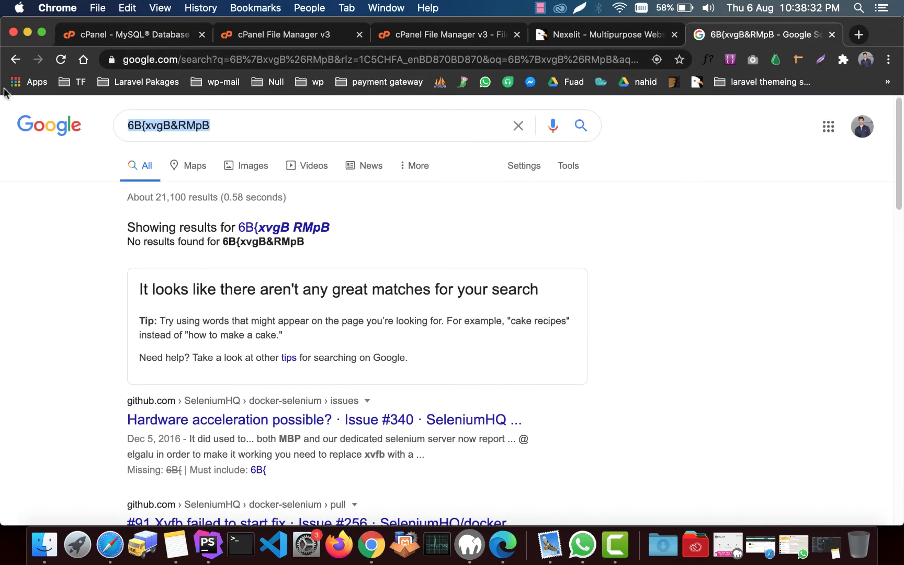
pyautogui.click(128, 35)
pyautogui.click(525, 172)
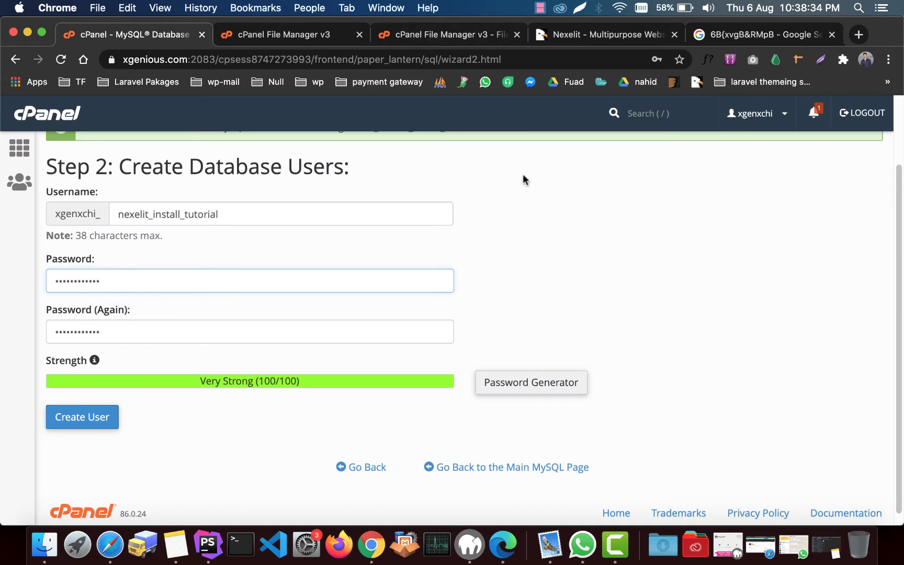
pyautogui.click(83, 419)
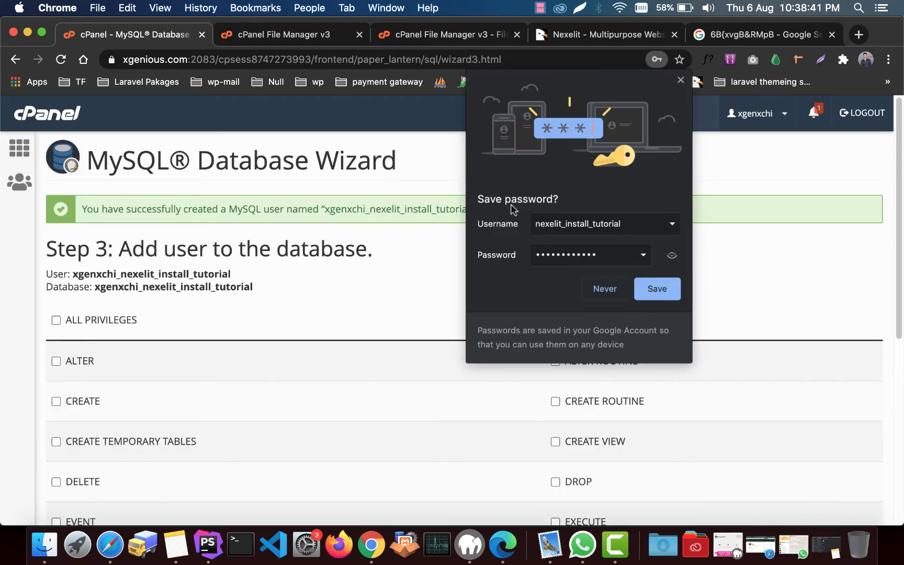
# Step: Decline Chrome's password saving, grant ALL PRIVILEGES to the user, and advance to Step 4
pyautogui.click(605, 289)
pyautogui.scroll(-1, 408, 248)
pyautogui.scroll(-3, 121, 252)
pyautogui.scroll(4, 121, 252)
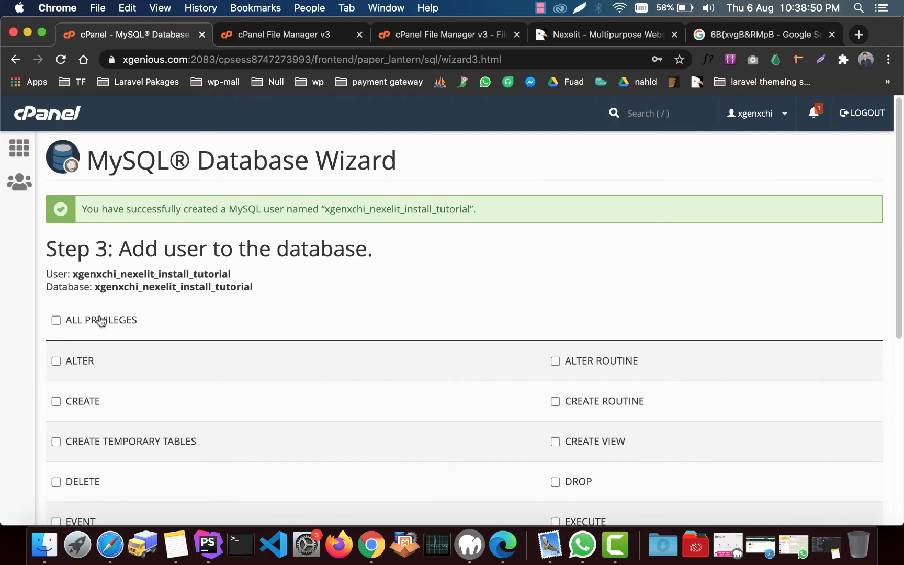
pyautogui.click(101, 321)
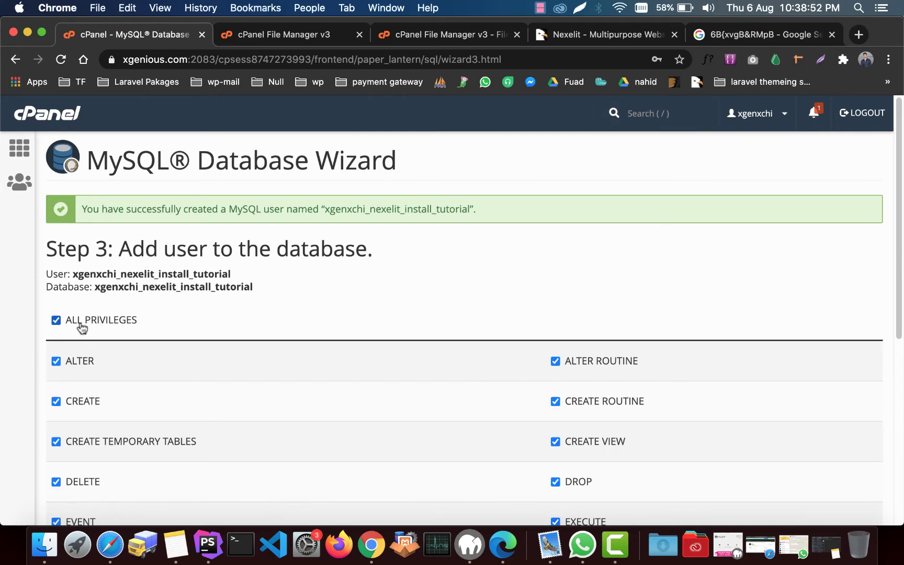
pyautogui.scroll(-6, 86, 325)
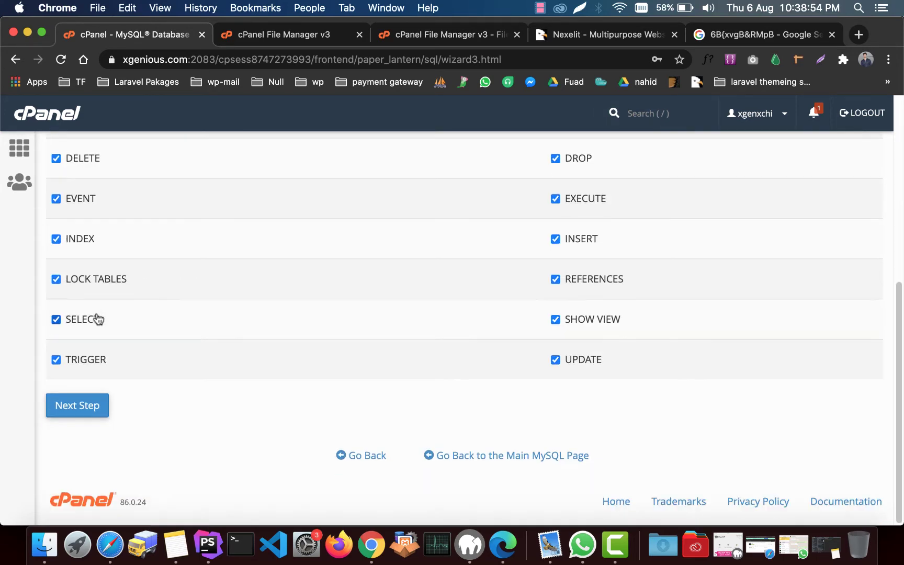
pyautogui.click(83, 408)
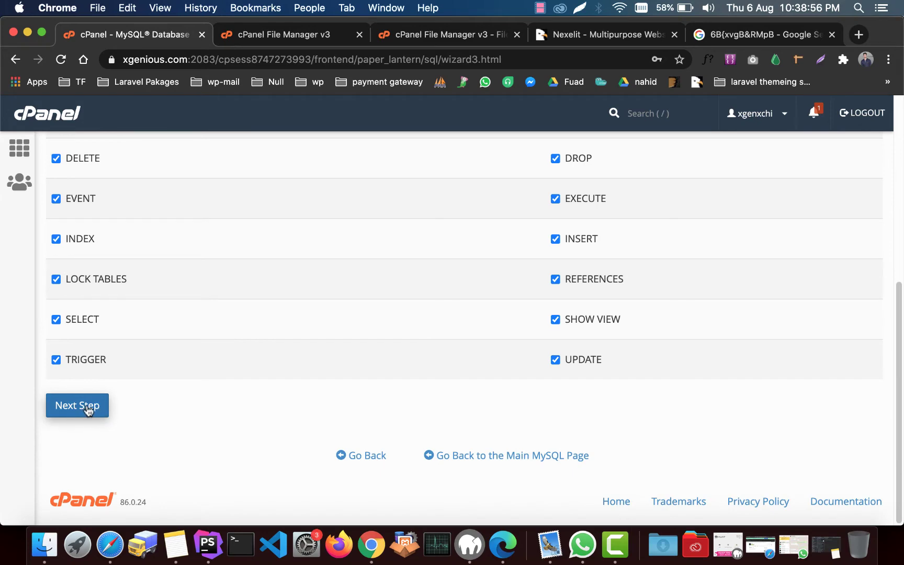
pyautogui.scroll(3, 250, 337)
pyautogui.scroll(3, 264, 321)
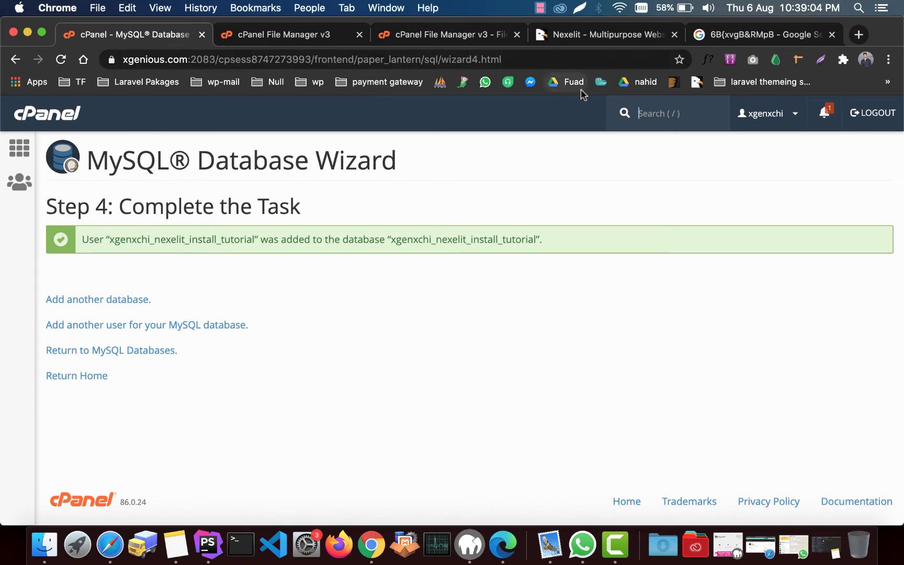
# Step: Check the nexelit-install folder in File Manager, then open a blank new browser tab
pyautogui.click(460, 34)
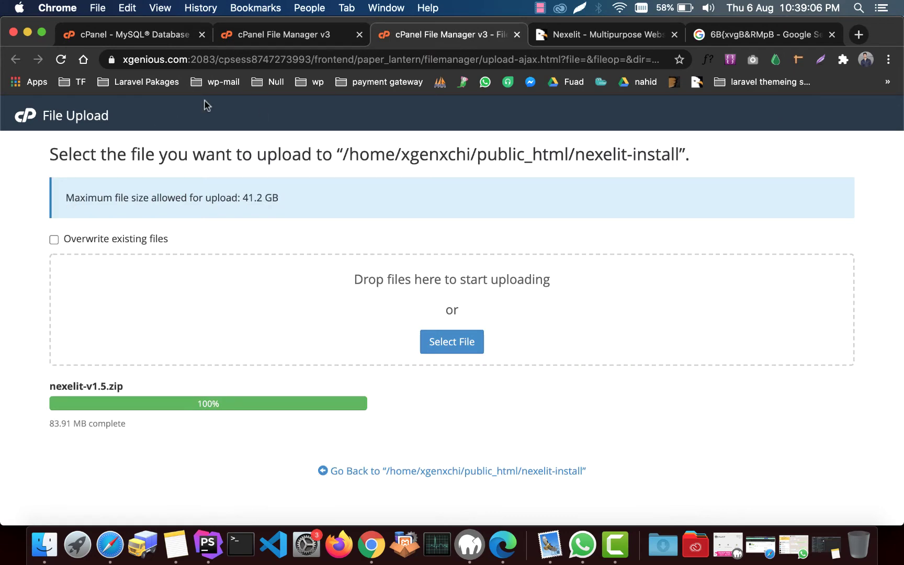
pyautogui.click(277, 35)
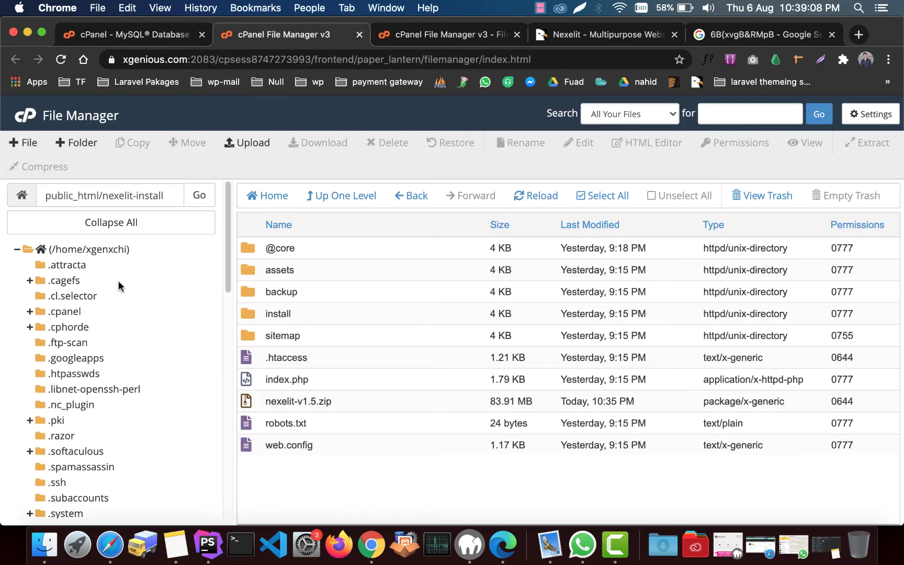
pyautogui.moveTo(103, 195); pyautogui.dragTo(187, 199)
pyautogui.press('super+c')
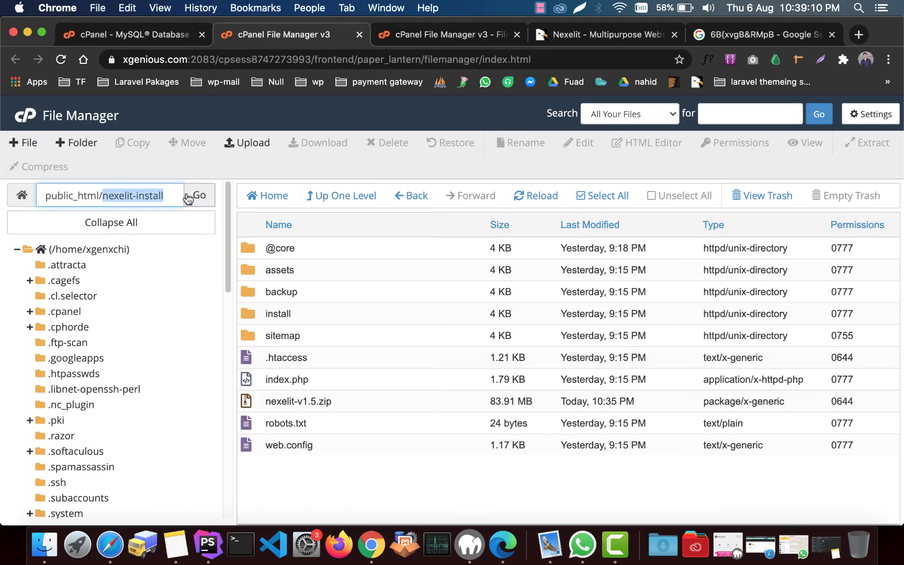
pyautogui.click(856, 39)
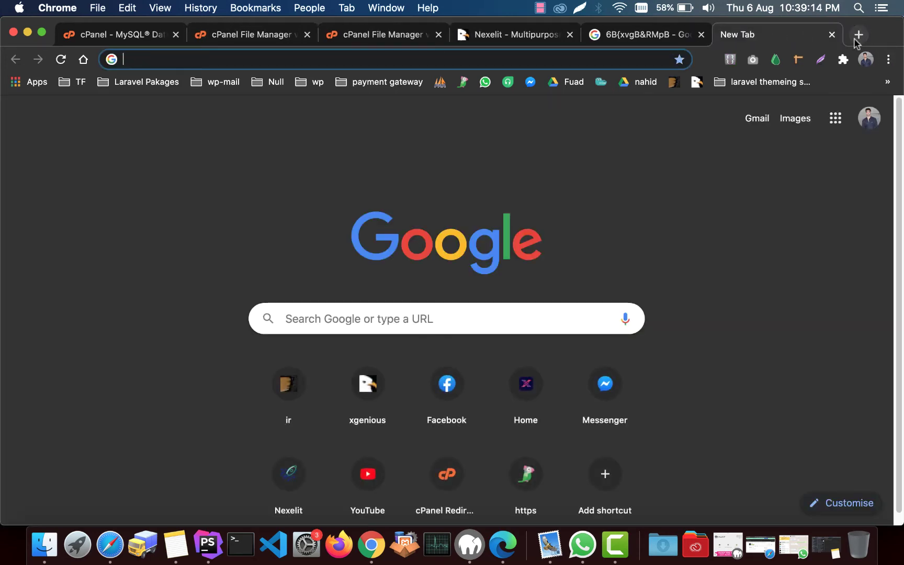
# Step: Enter xgenious.com/nexelit-install/install in the new tab, checking the folder name in File Manager, and load it
pyautogui.write('xgenious.com/')
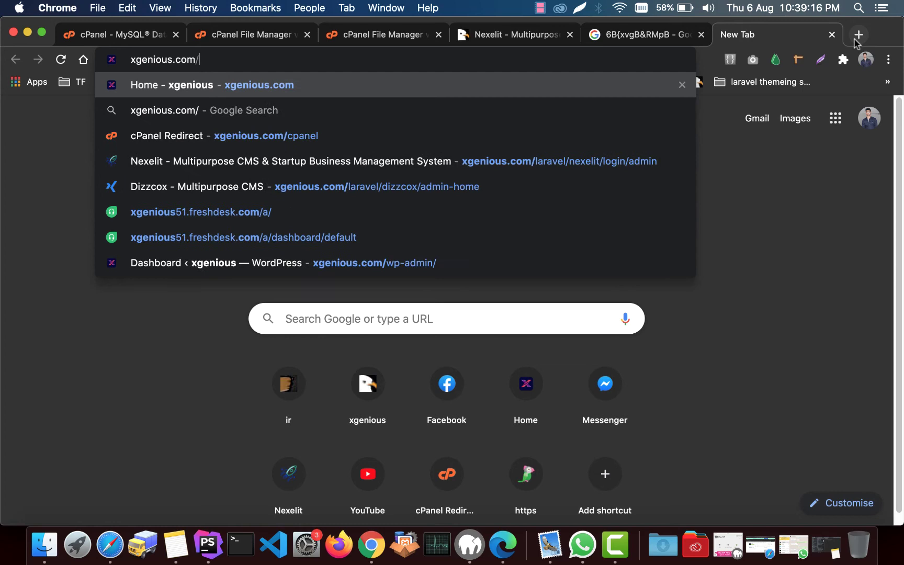
pyautogui.press('super+v')
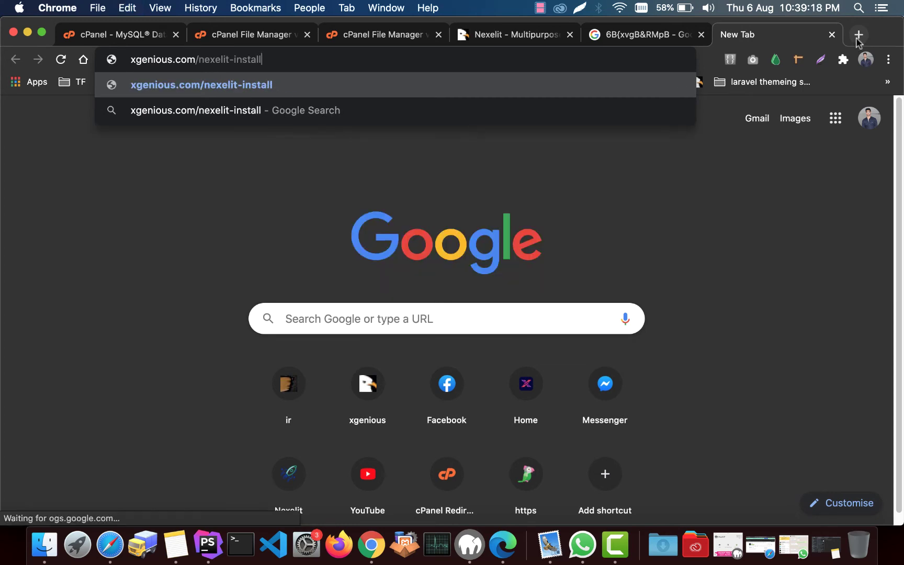
pyautogui.write('/')
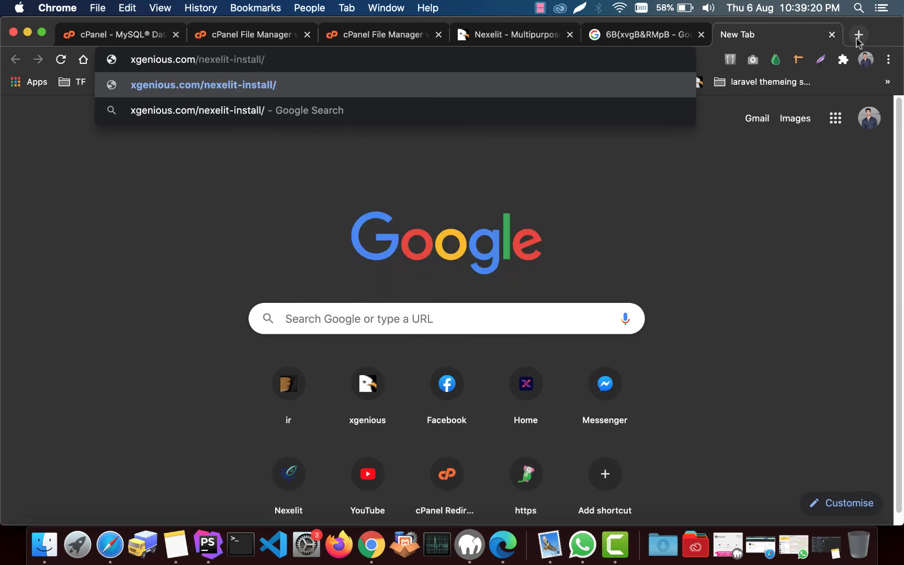
pyautogui.write('install')
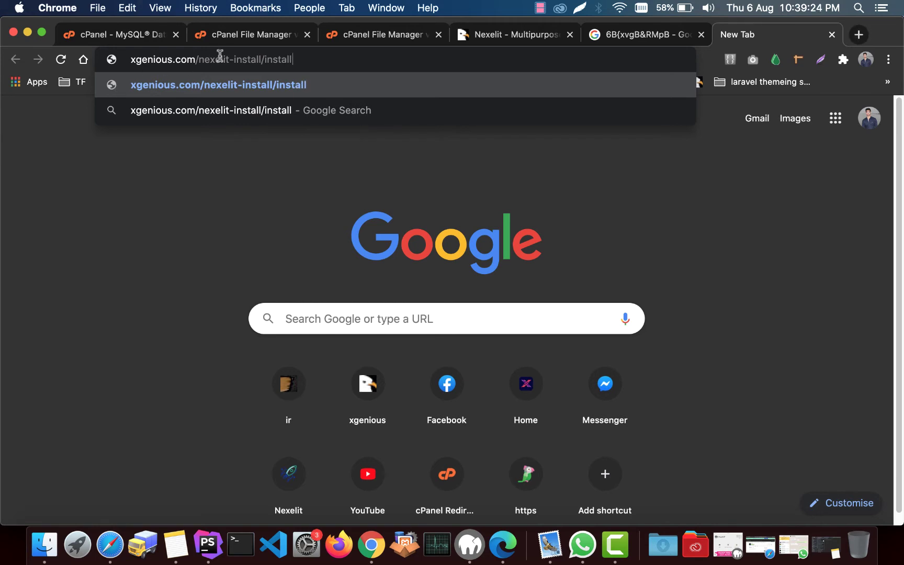
pyautogui.moveTo(196, 59); pyautogui.dragTo(264, 59)
pyautogui.click(149, 35)
pyautogui.click(245, 34)
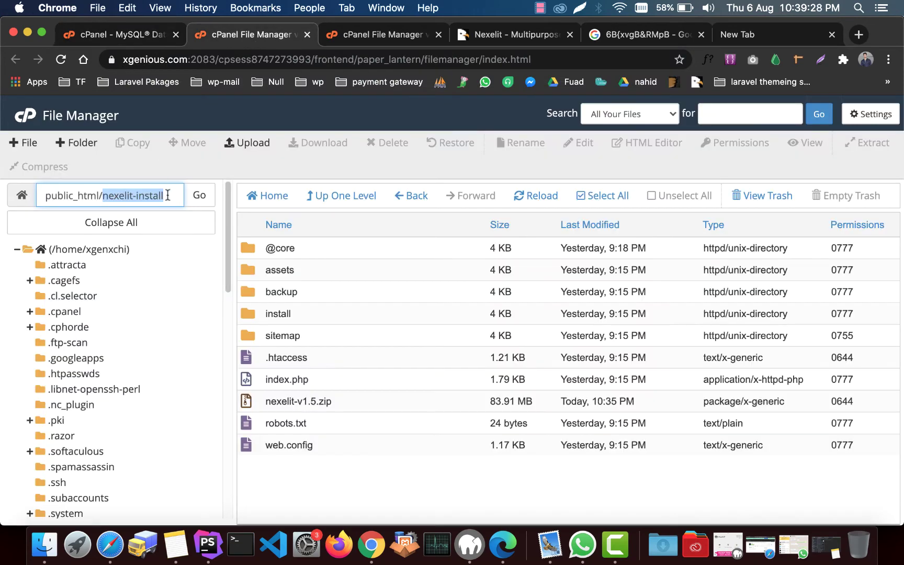
pyautogui.moveTo(168, 196); pyautogui.dragTo(102, 195)
pyautogui.click(782, 35)
pyautogui.keyDown('shift'); pyautogui.click(343, 56); pyautogui.keyUp('shift')
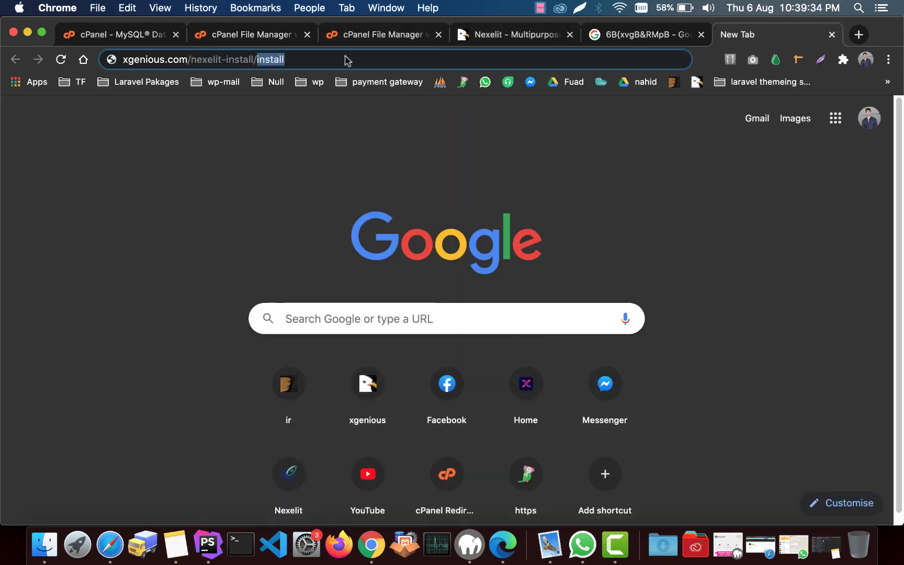
pyautogui.press('BackSpace')
pyautogui.press('BackSpace')
pyautogui.write('/')
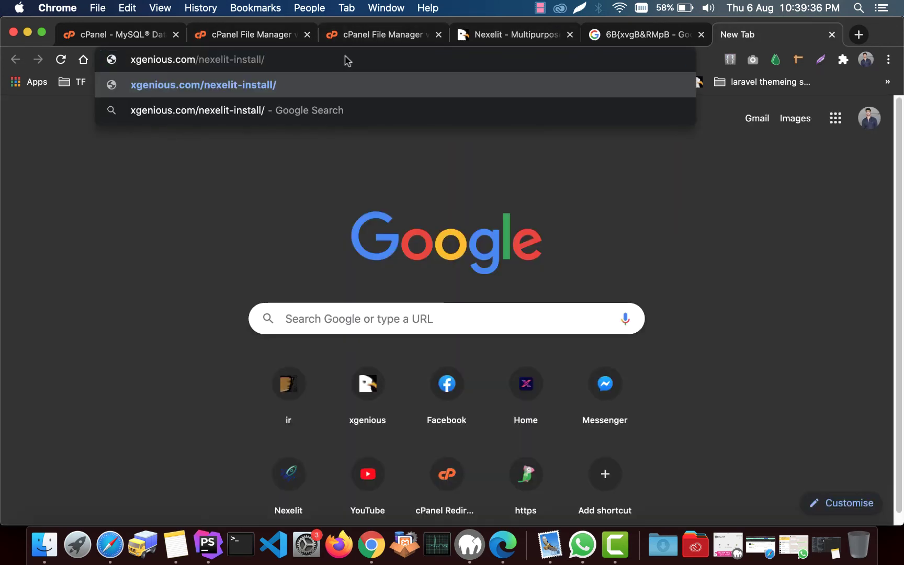
pyautogui.write('install')
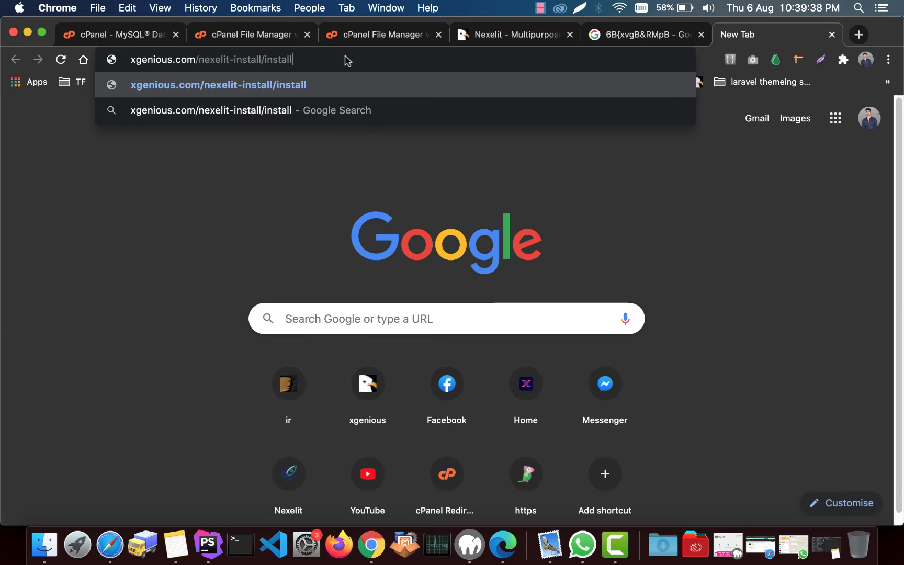
pyautogui.press('Return')
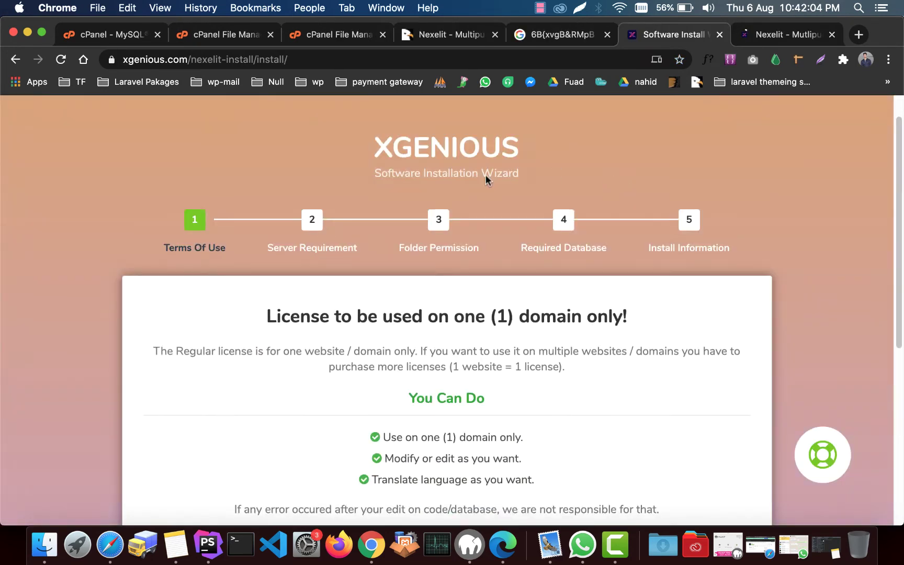
# Step: Read through the Nexelit licence terms and accept them
pyautogui.scroll(-5, 375, 214)
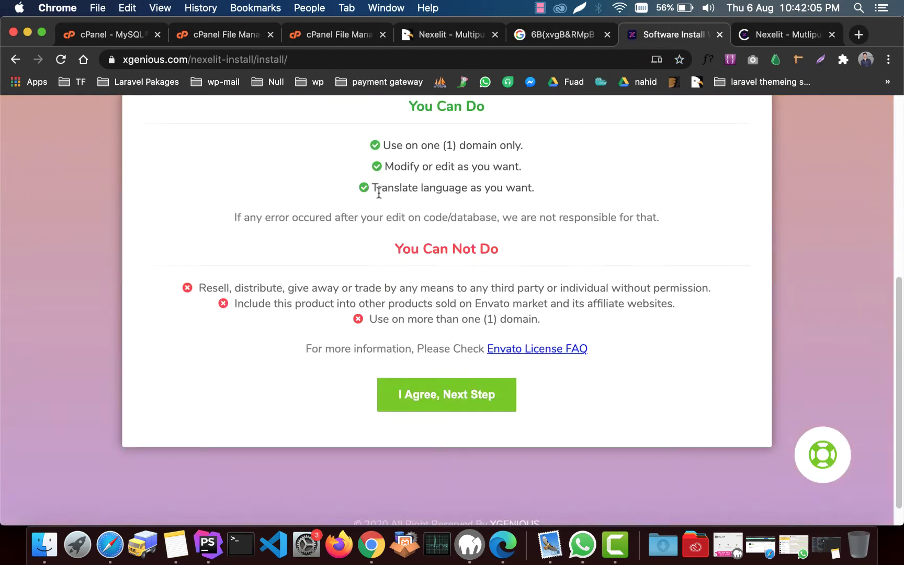
pyautogui.scroll(3, 376, 211)
pyautogui.moveTo(679, 195); pyautogui.dragTo(231, 192)
pyautogui.scroll(-4, 475, 252)
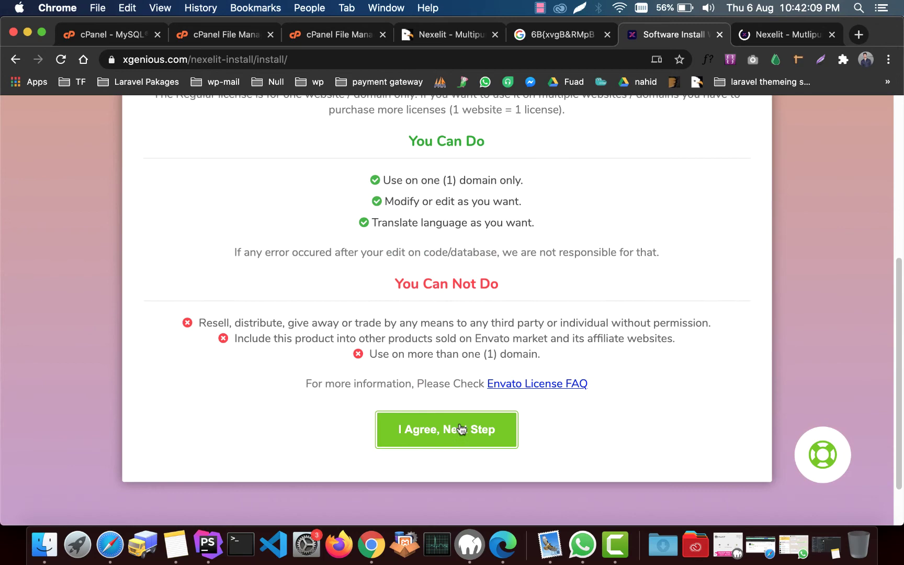
pyautogui.click(449, 437)
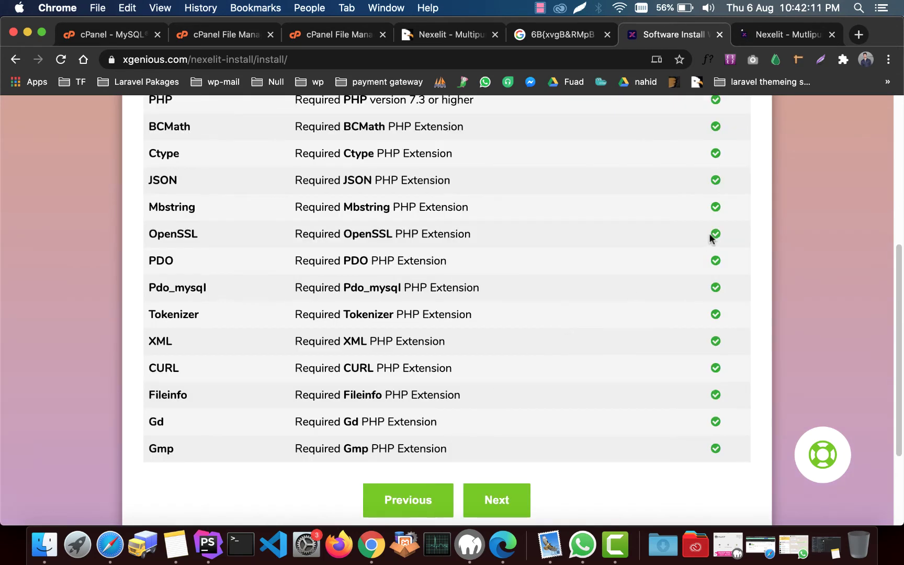
# Step: Pass the Server Requirements and Folder Permission checks
pyautogui.scroll(3, 710, 234)
pyautogui.scroll(-1, 698, 202)
pyautogui.scroll(-4, 709, 174)
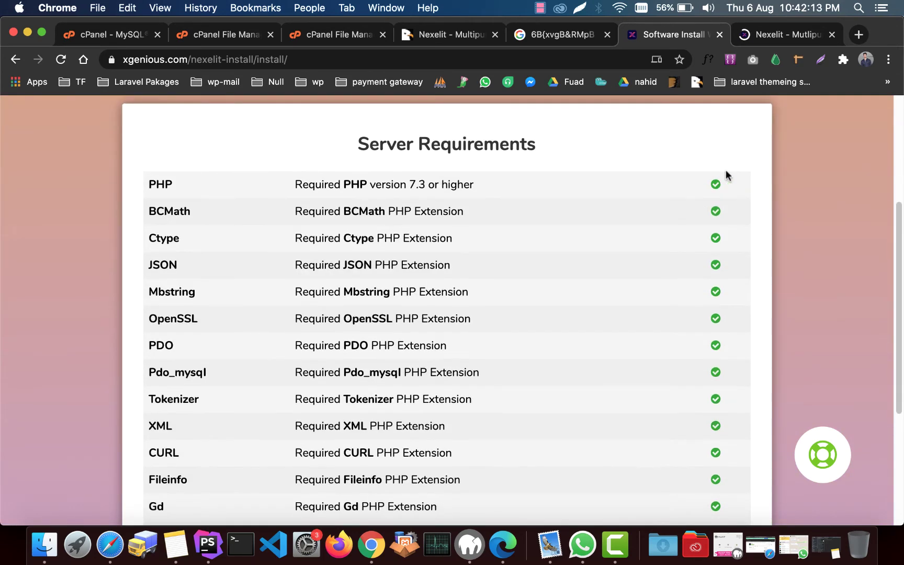
pyautogui.scroll(-4, 703, 287)
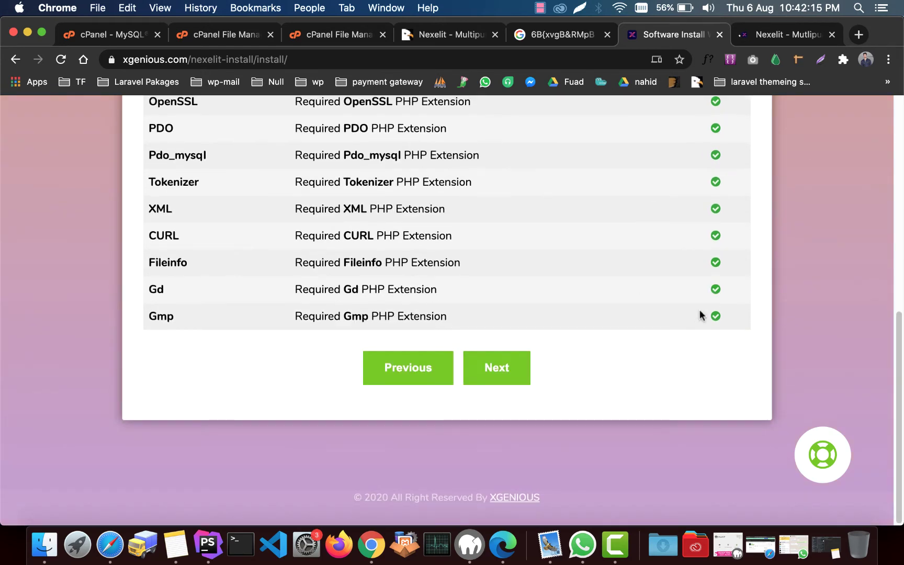
pyautogui.scroll(10, 695, 288)
pyautogui.scroll(-10, 690, 286)
pyautogui.click(488, 374)
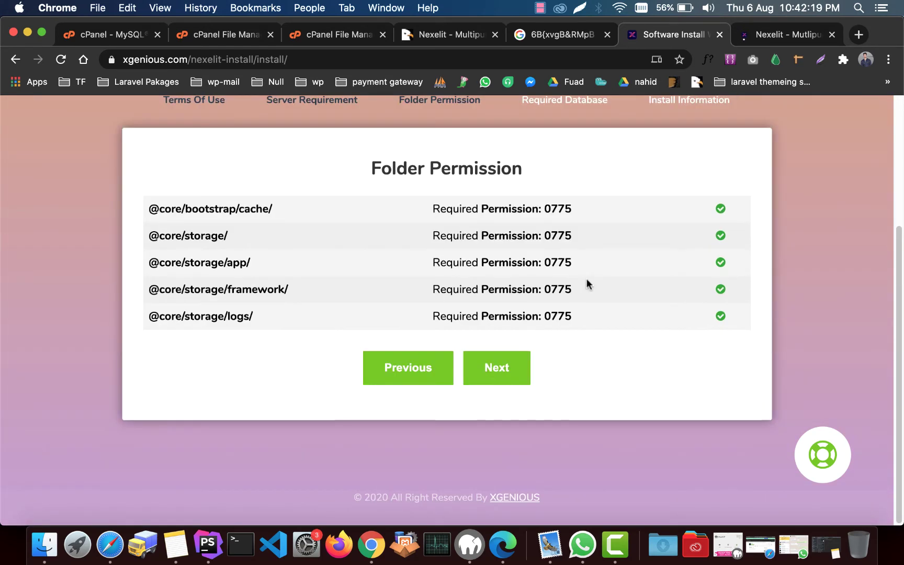
pyautogui.click(514, 362)
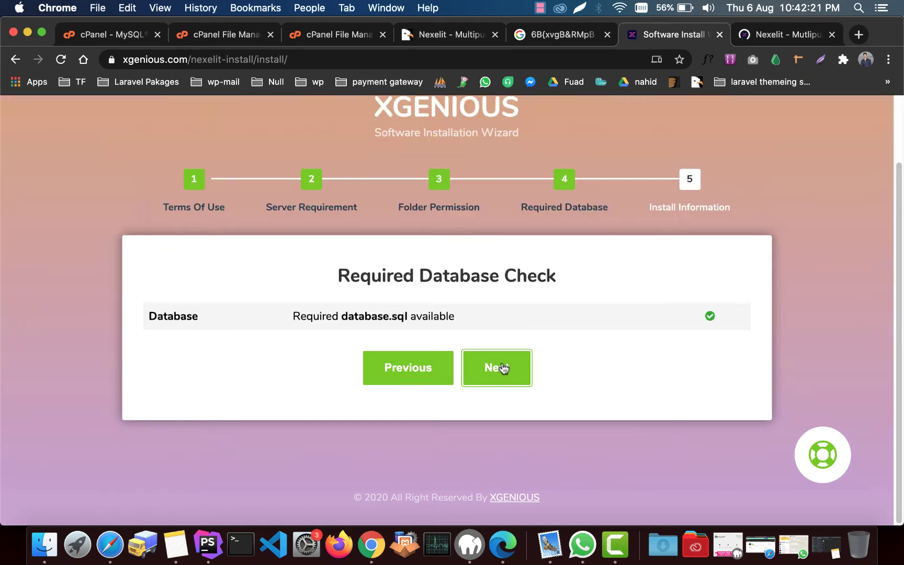
# Step: Continue past the Required Database Check to the database and admin setup form
pyautogui.click(496, 368)
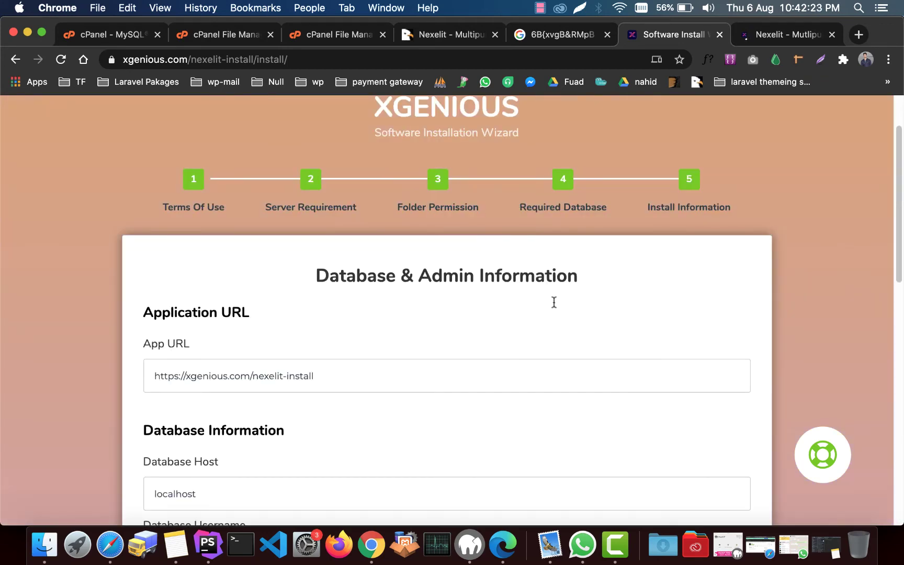
pyautogui.scroll(-5, 534, 251)
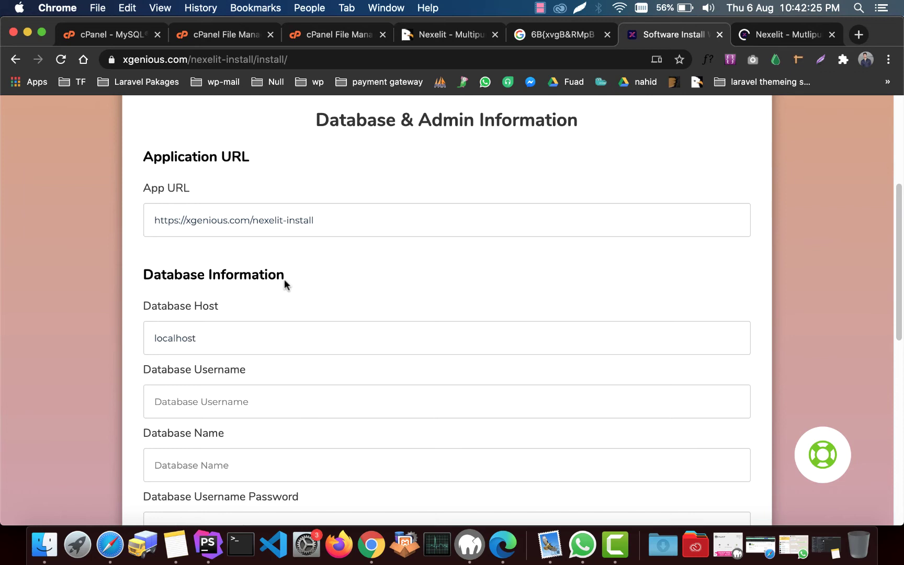
pyautogui.scroll(-3, 309, 246)
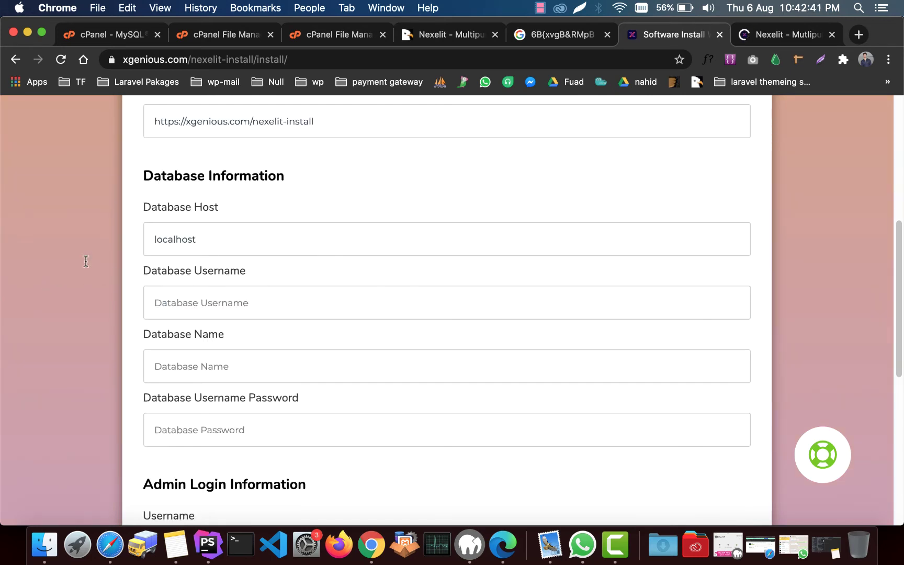
pyautogui.click(211, 301)
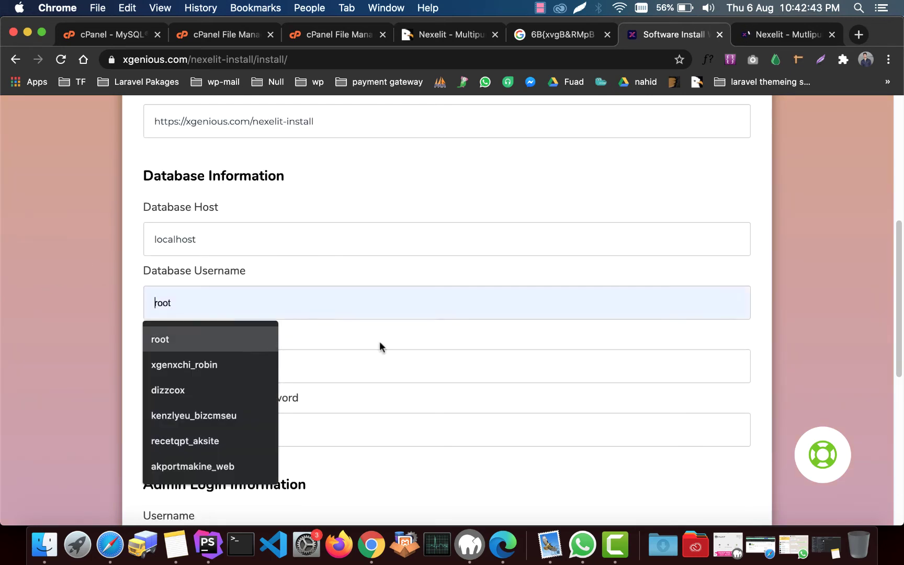
pyautogui.press('Tab')
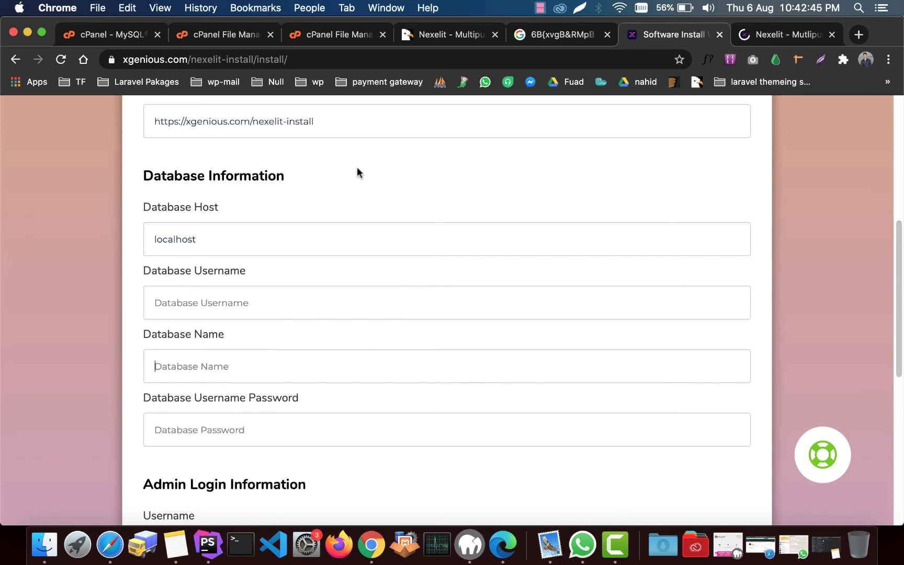
# Step: Fill in Database Username with the new user from the cPanel database wizard
pyautogui.click(127, 35)
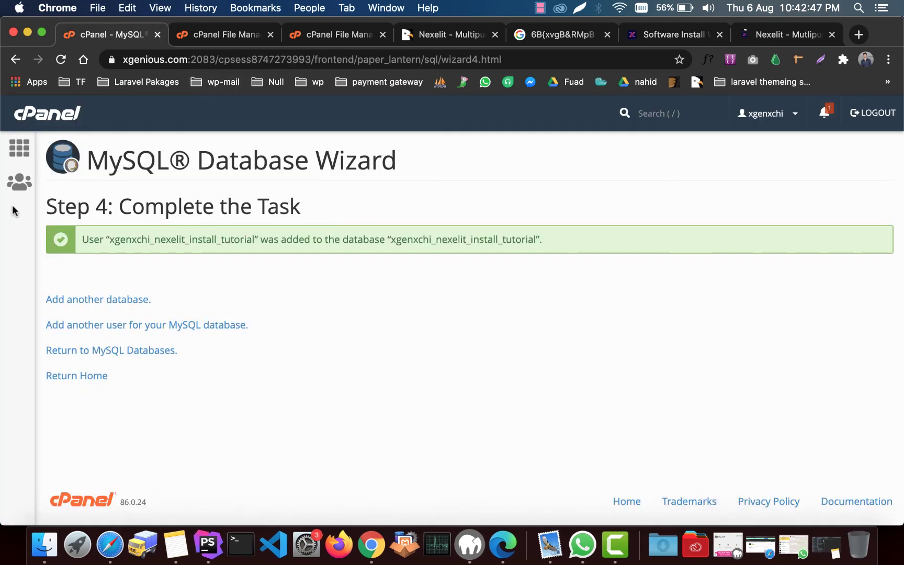
pyautogui.doubleClick(85, 242)
pyautogui.doubleClick(140, 241)
pyautogui.press('super+c')
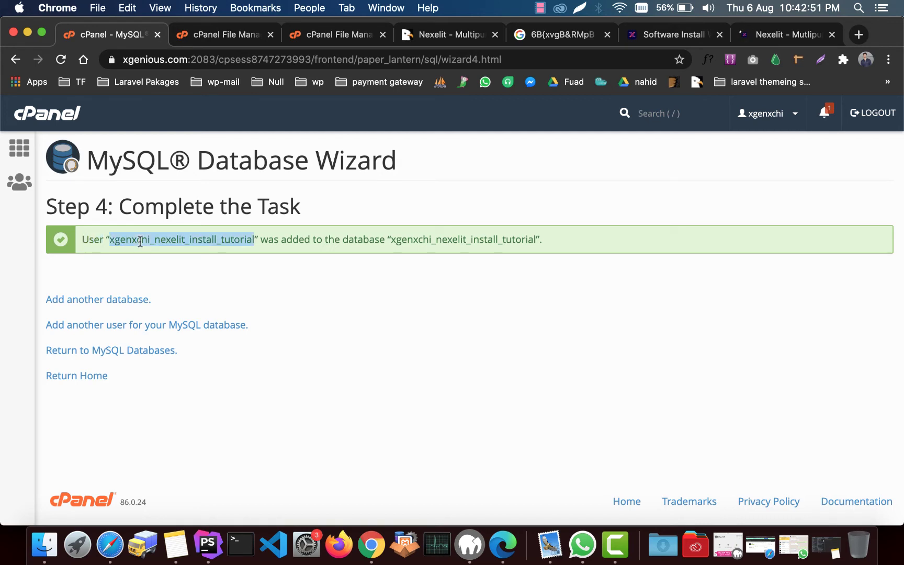
pyautogui.click(666, 36)
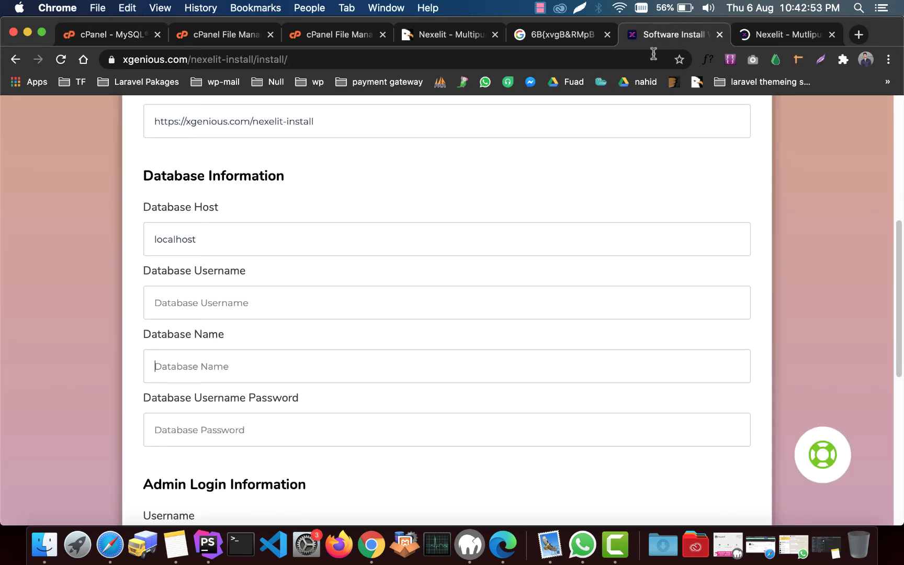
pyautogui.click(372, 303)
pyautogui.press('super+v')
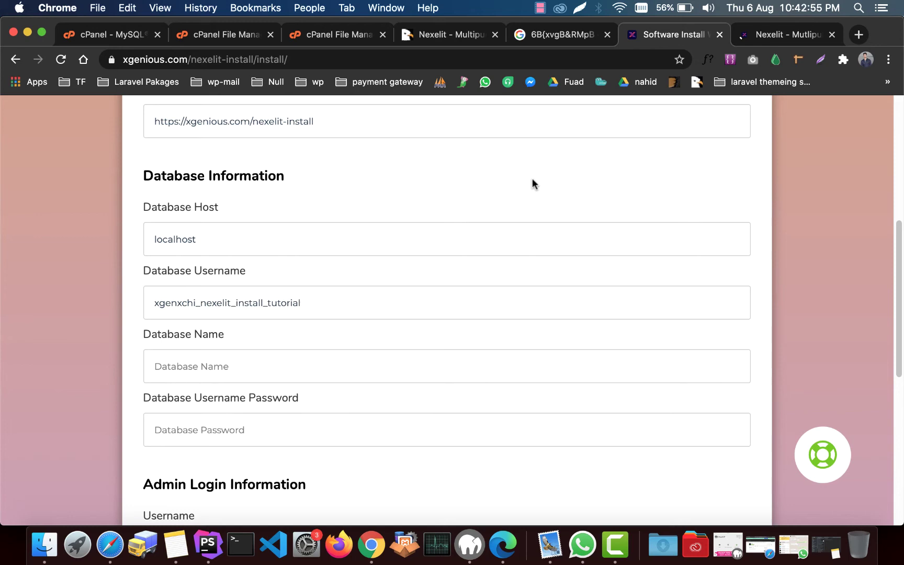
# Step: Fill in Database Name with the database name copied from cPanel
pyautogui.click(121, 35)
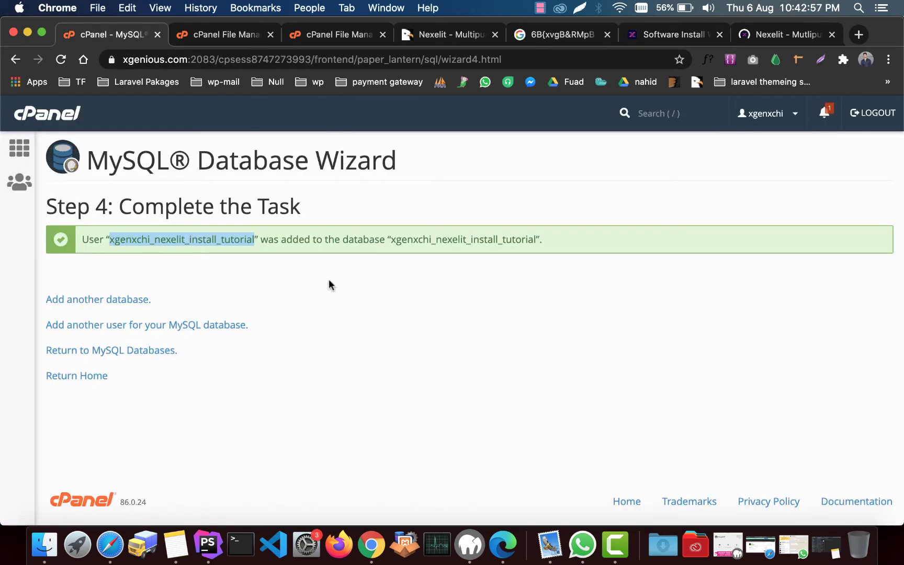
pyautogui.doubleClick(423, 239)
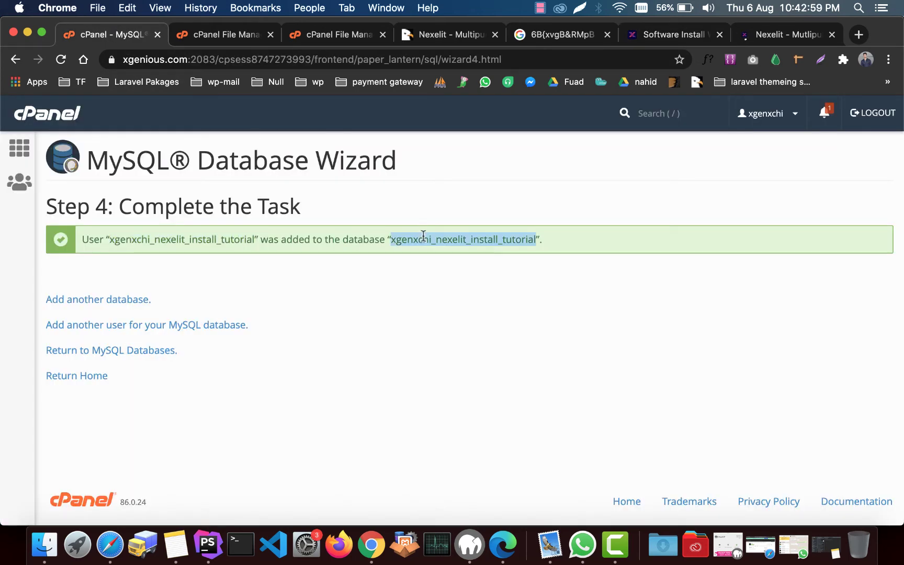
pyautogui.press('super+c')
pyautogui.click(668, 35)
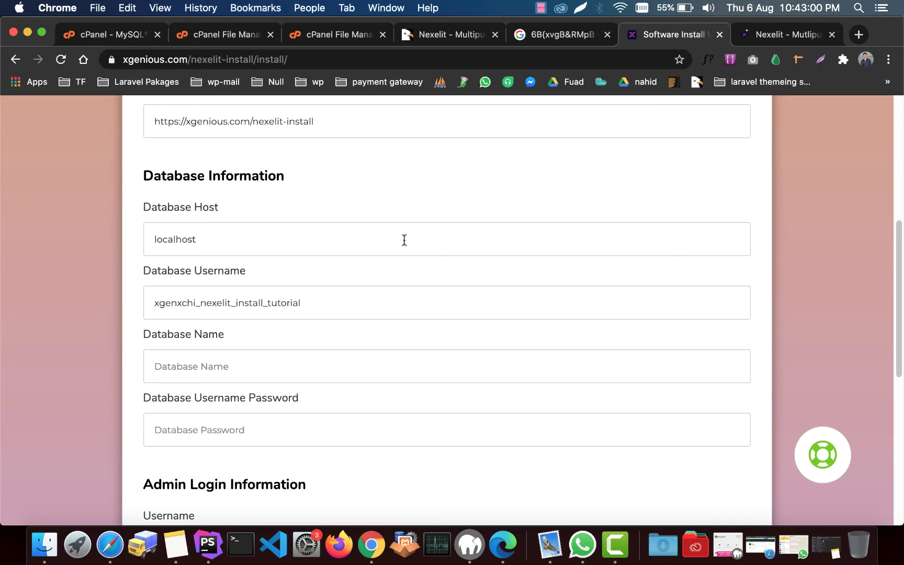
pyautogui.click(279, 356)
pyautogui.press('super+v')
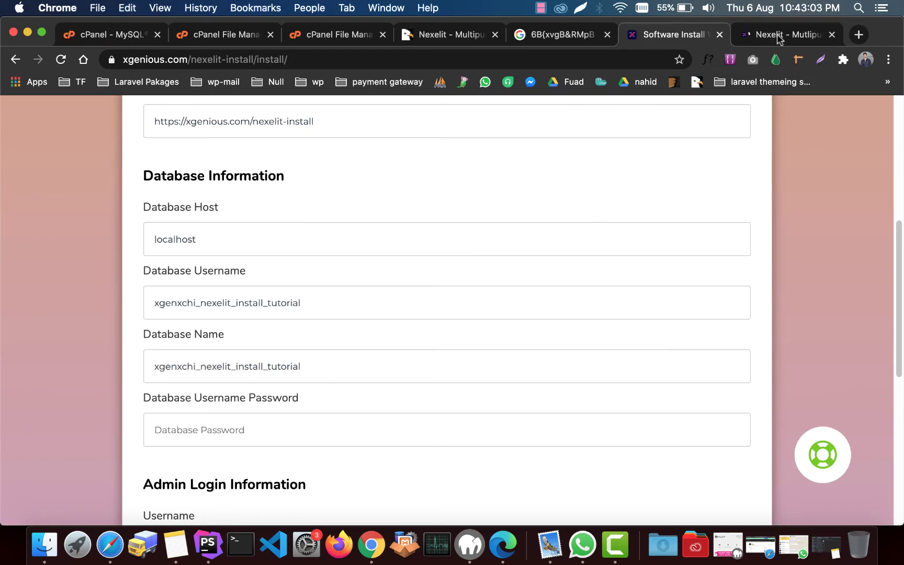
# Step: Paste the saved database password into the Database Username Password field
pyautogui.click(570, 35)
pyautogui.click(285, 125)
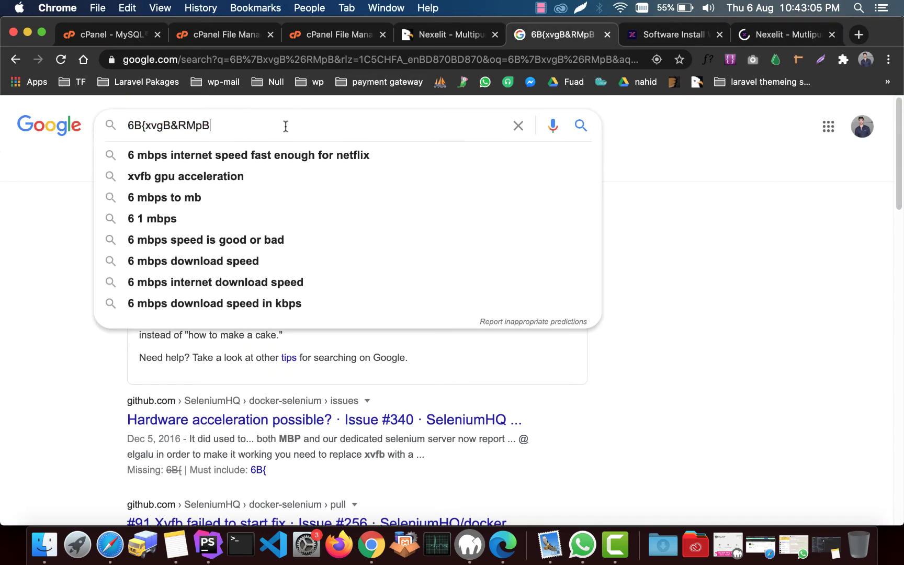
pyautogui.press('super+a')
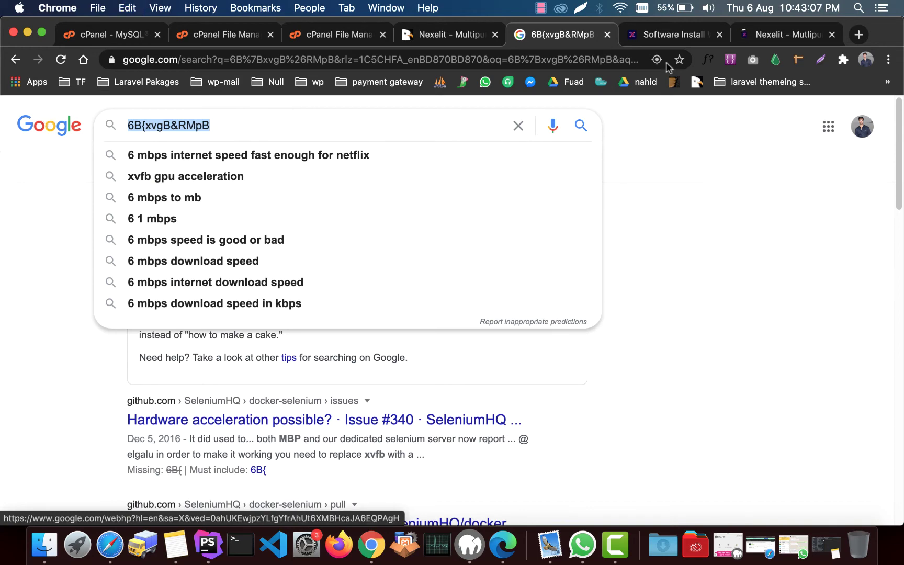
pyautogui.click(663, 36)
pyautogui.click(245, 428)
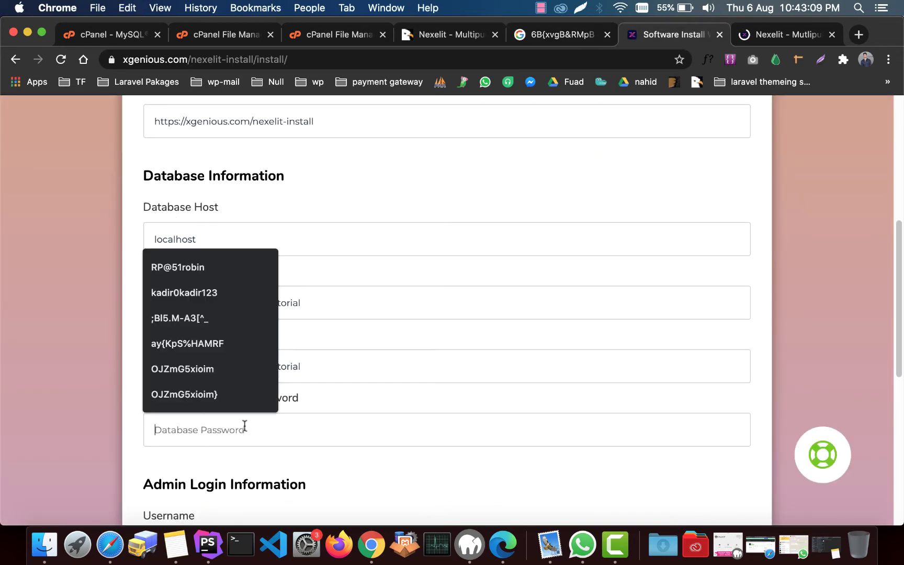
pyautogui.press('super+v')
# Step: Enter the admin email address and start the installation with Install Now
pyautogui.scroll(-6, 470, 216)
pyautogui.scroll(-1, 210, 303)
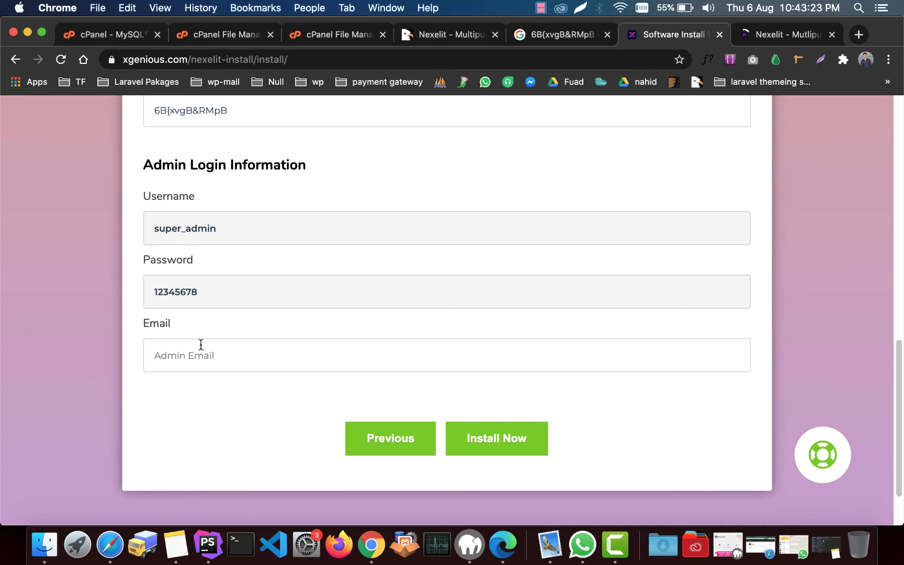
pyautogui.click(201, 350)
pyautogui.click(193, 395)
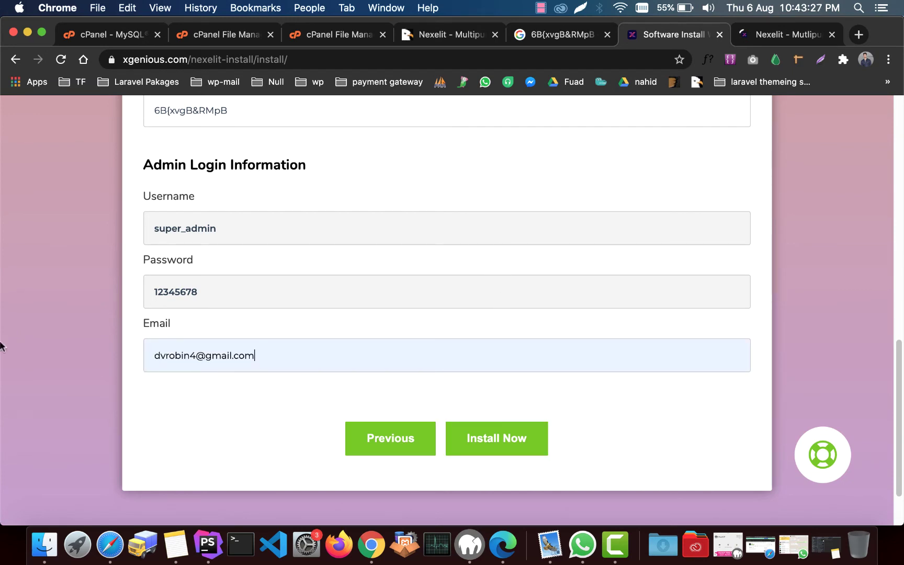
pyautogui.click(492, 443)
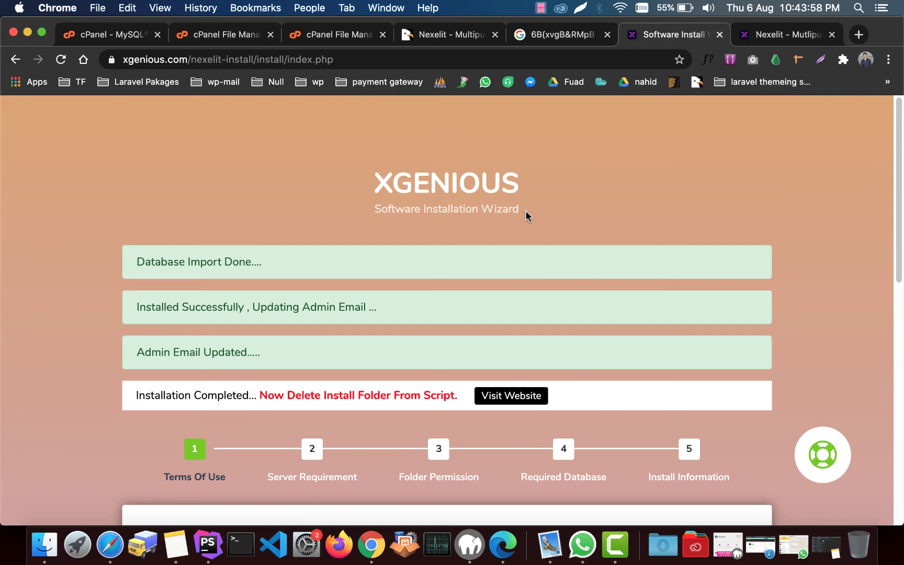
# Step: Visit the newly installed Nexelit homepage, then return to cPanel's nexelit-install file listing
pyautogui.click(525, 398)
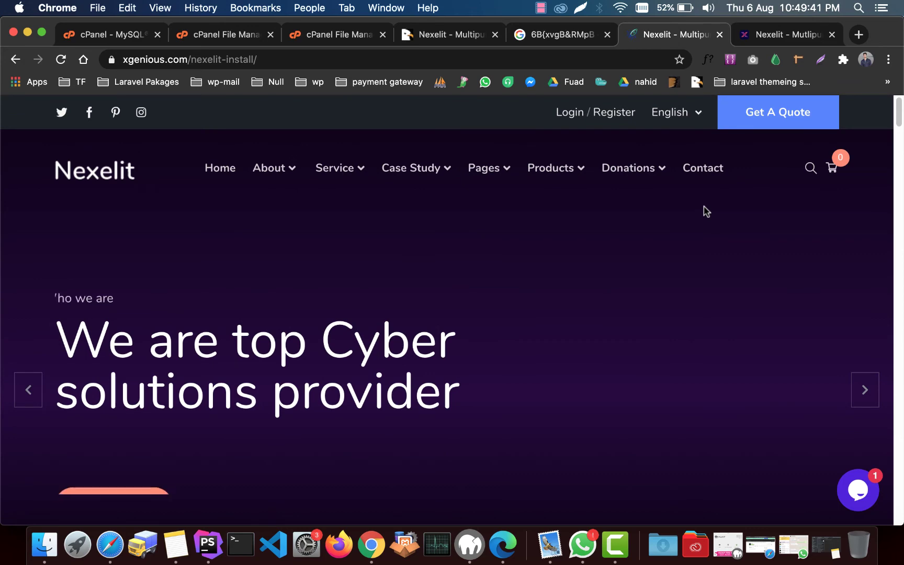
pyautogui.scroll(-15, 704, 209)
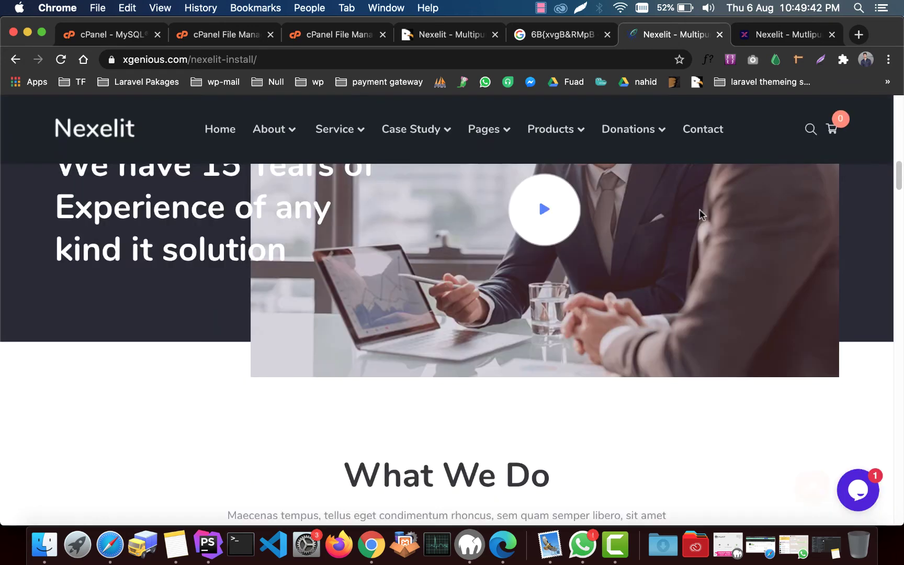
pyautogui.scroll(10, 700, 210)
pyautogui.scroll(10, 700, 212)
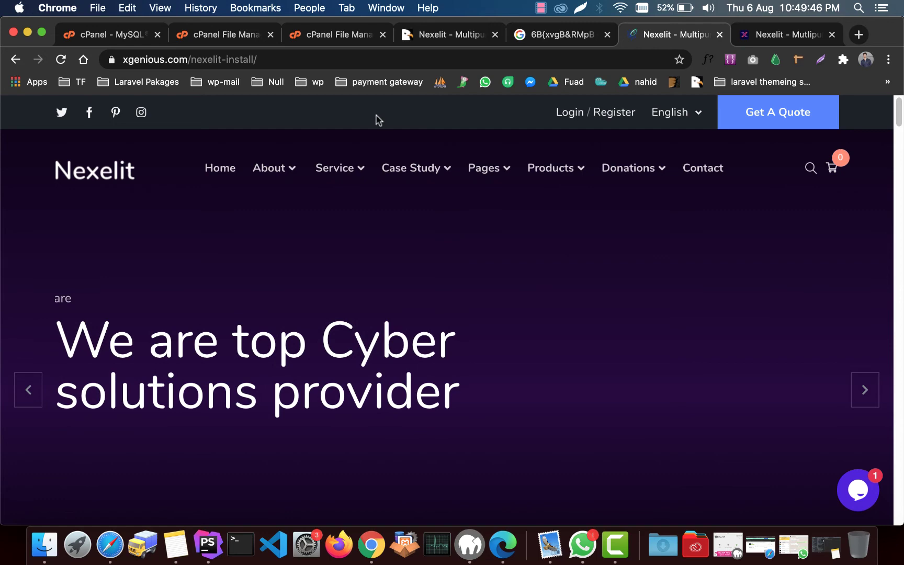
pyautogui.click(312, 36)
pyautogui.click(238, 34)
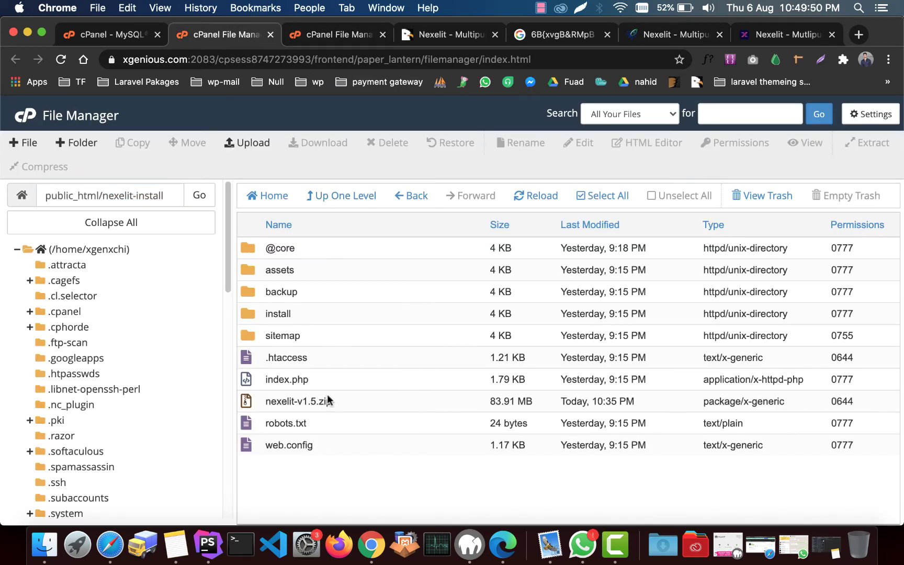
# Step: Permanently delete the nexelit-v1.5.zip archive from nexelit-install
pyautogui.click(302, 400)
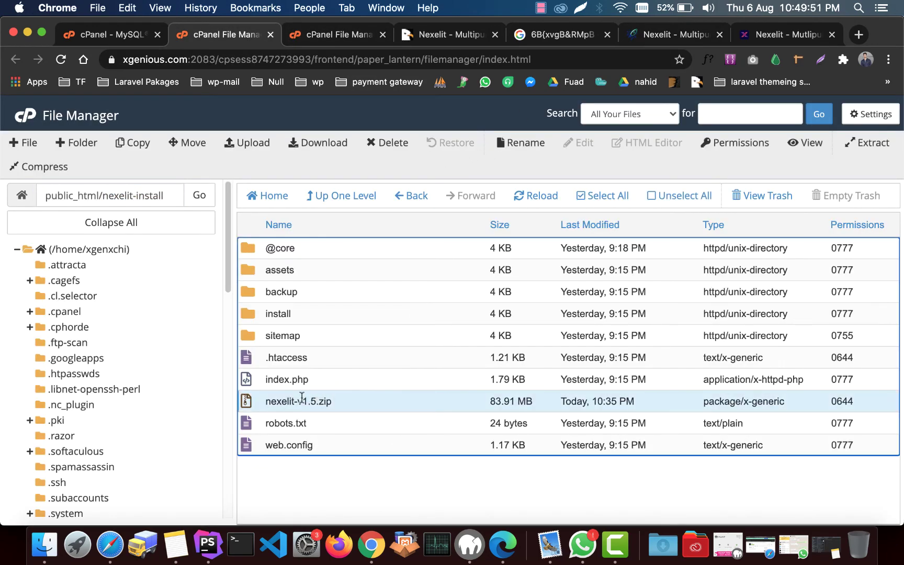
pyautogui.click(387, 143)
pyautogui.click(306, 315)
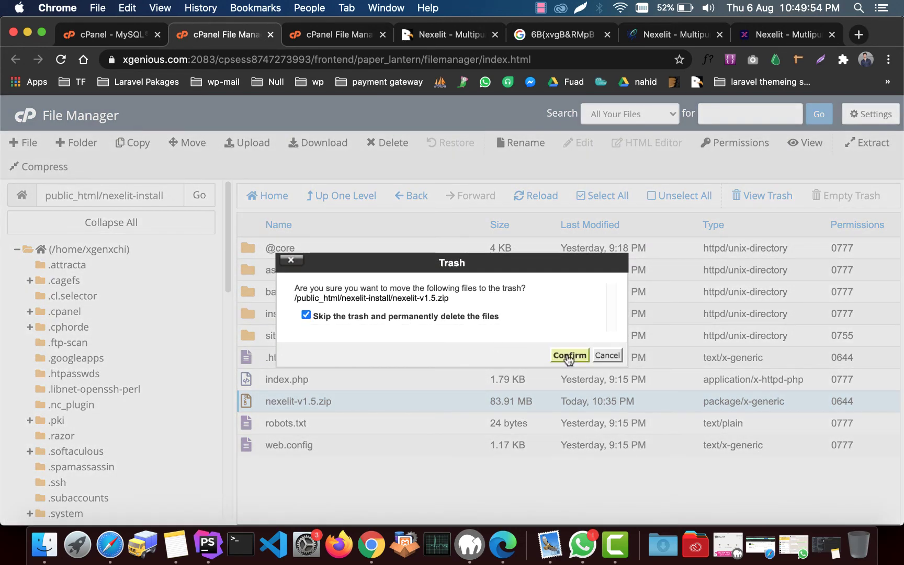
pyautogui.click(569, 356)
# Step: Delete the install folder and confirm moving it to trash
pyautogui.click(326, 316)
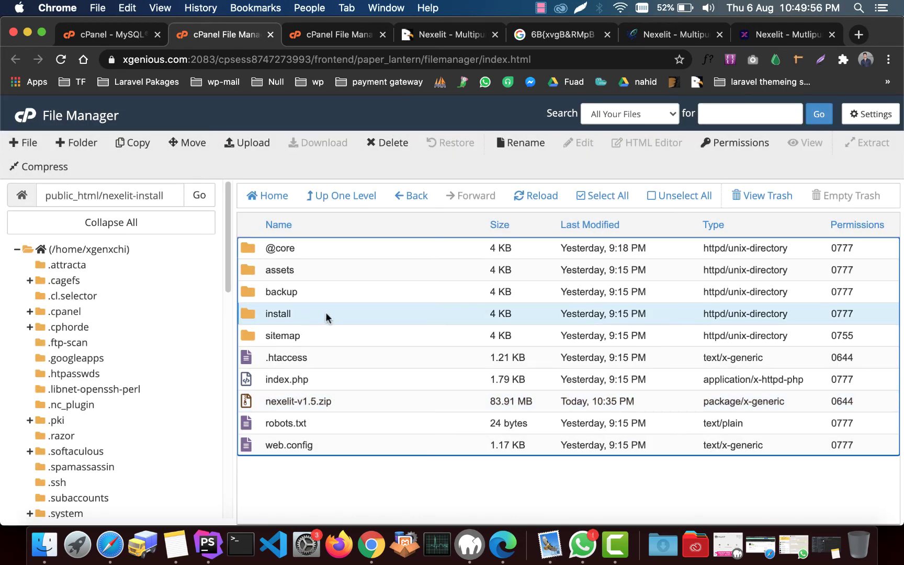
pyautogui.rightClick(316, 310)
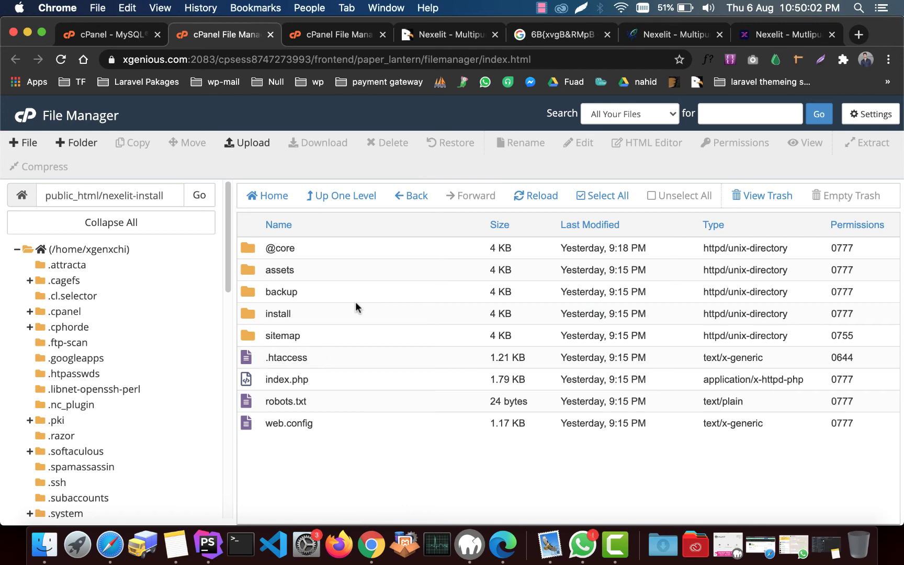
pyautogui.click(308, 317)
pyautogui.rightClick(319, 317)
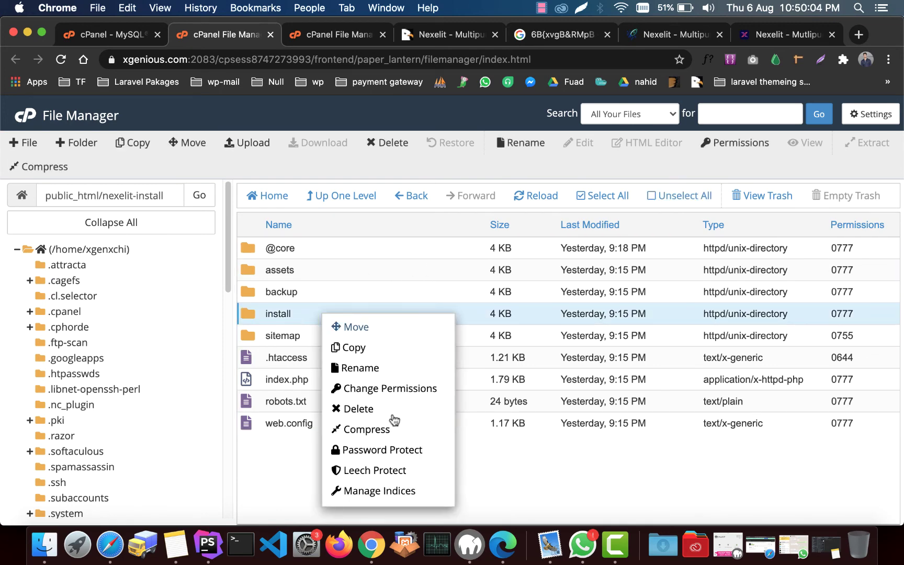
pyautogui.click(395, 411)
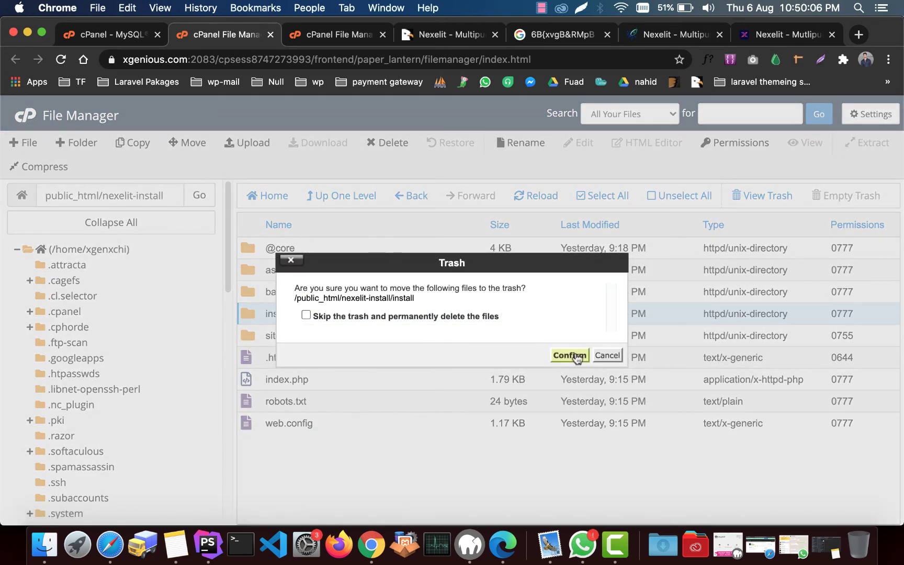
pyautogui.click(576, 356)
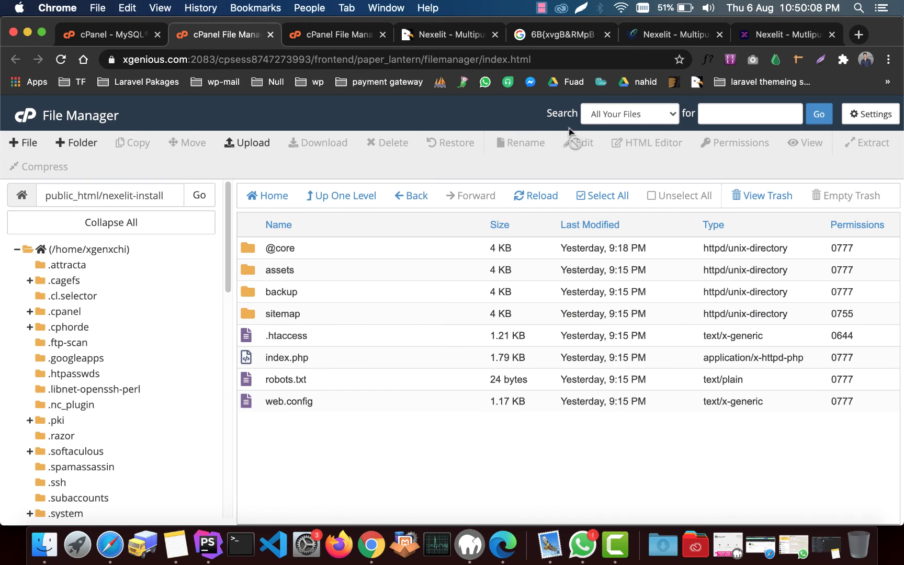
# Step: Load xgenious.com/nexelit-install/login/admin on the live site, then go back to the CodeCanyon page
pyautogui.click(667, 34)
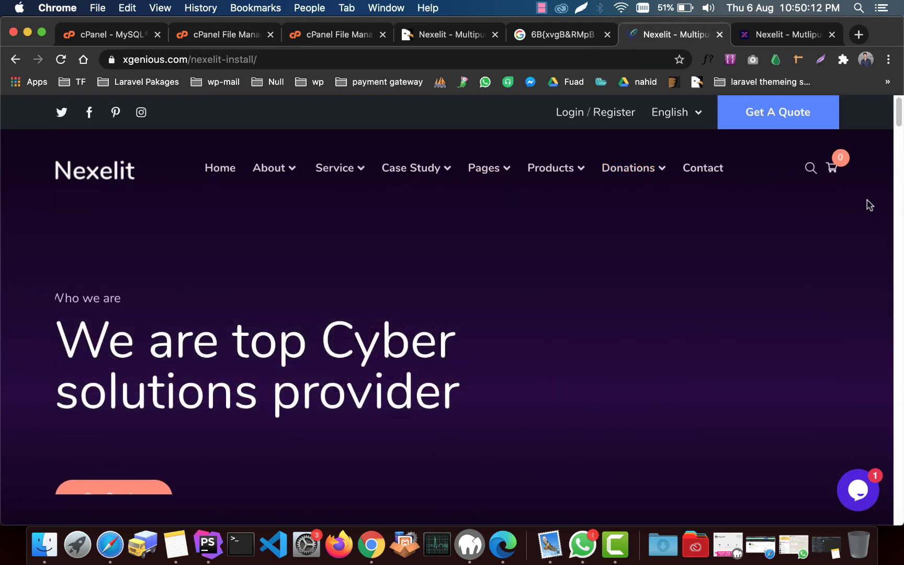
pyautogui.click(334, 56)
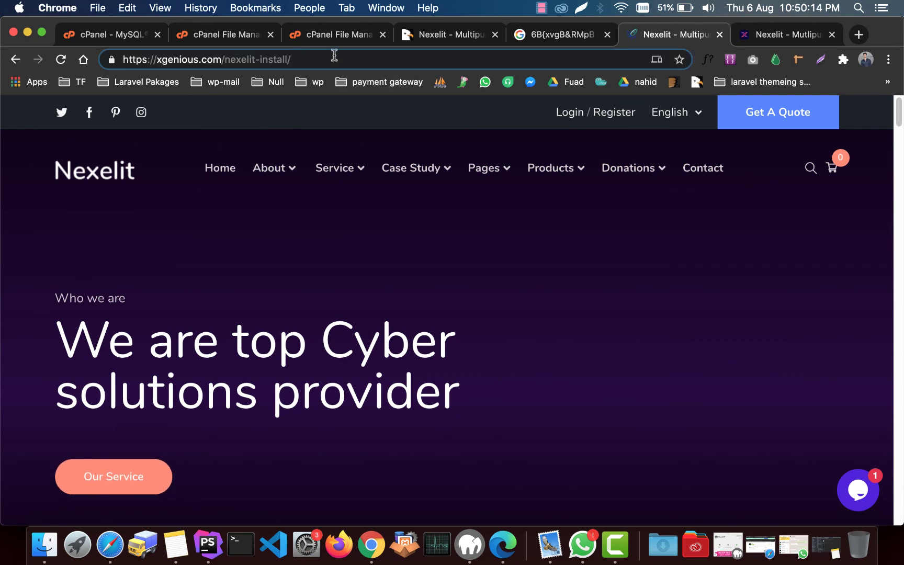
pyautogui.write('login/admin')
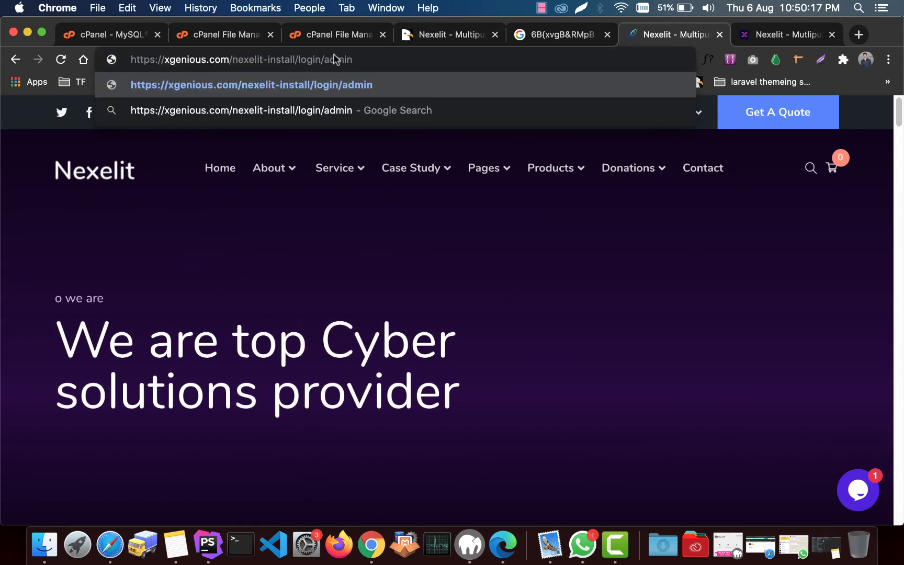
pyautogui.press('Return')
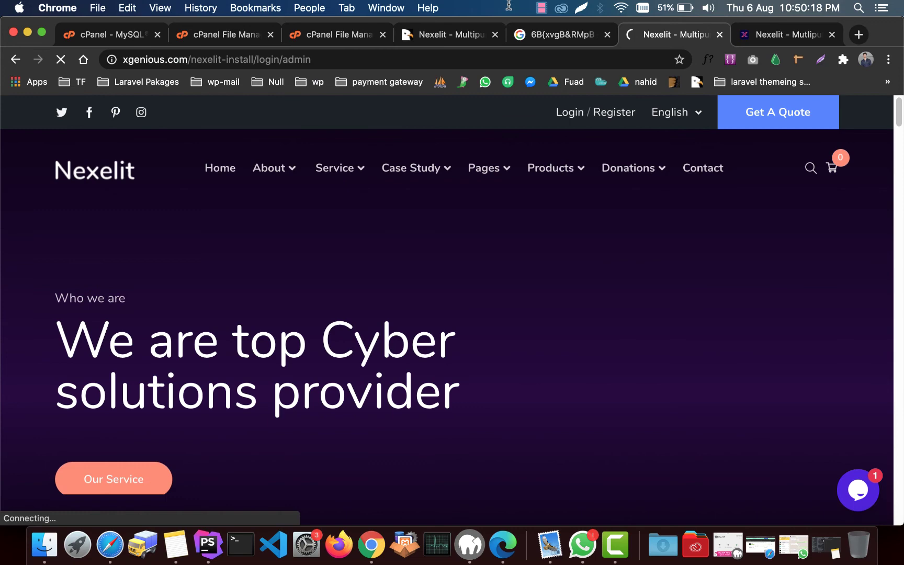
pyautogui.press('super+4')
# Step: Review the demo login on the product page and open the docs' Admin Area section
pyautogui.scroll(-6, 294, 265)
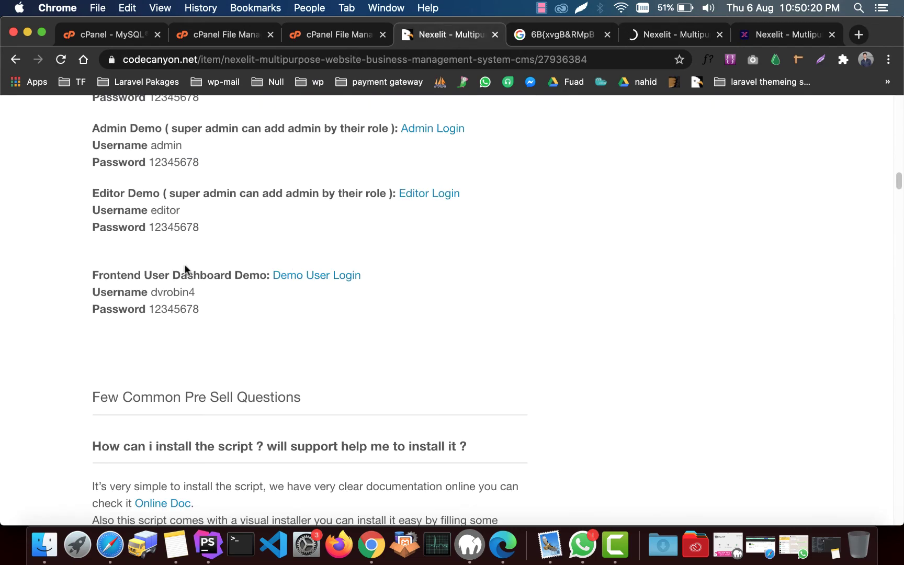
pyautogui.scroll(10, 184, 266)
pyautogui.scroll(6, 89, 288)
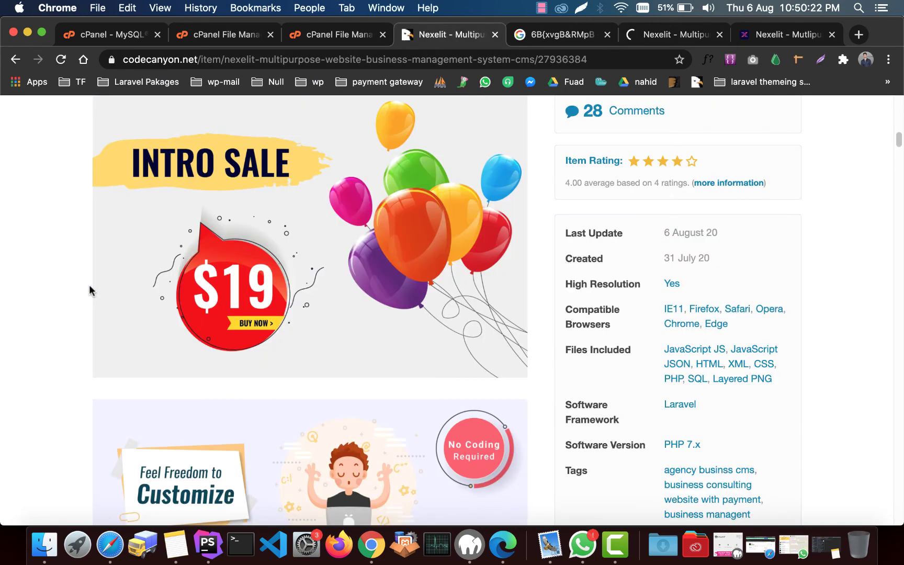
pyautogui.scroll(-12, 88, 288)
pyautogui.scroll(1, 102, 246)
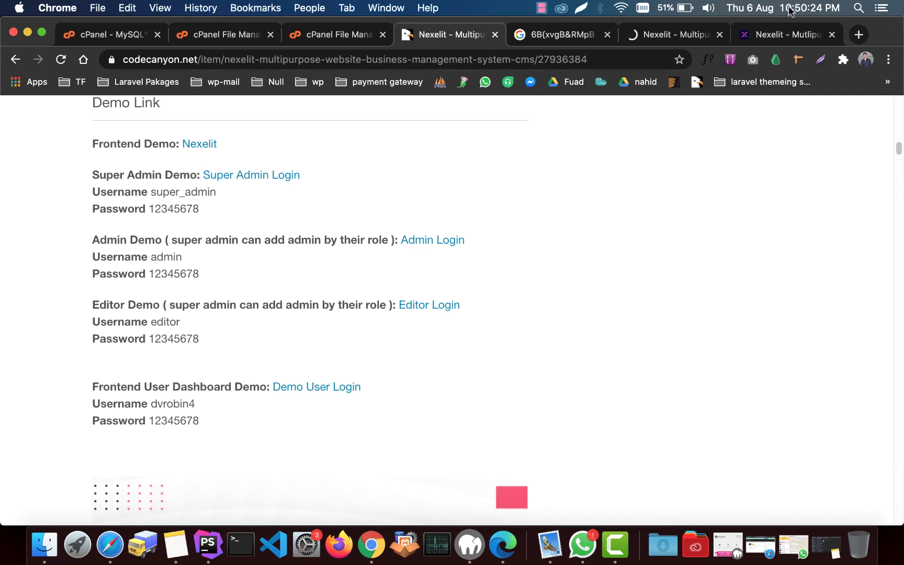
pyautogui.click(783, 34)
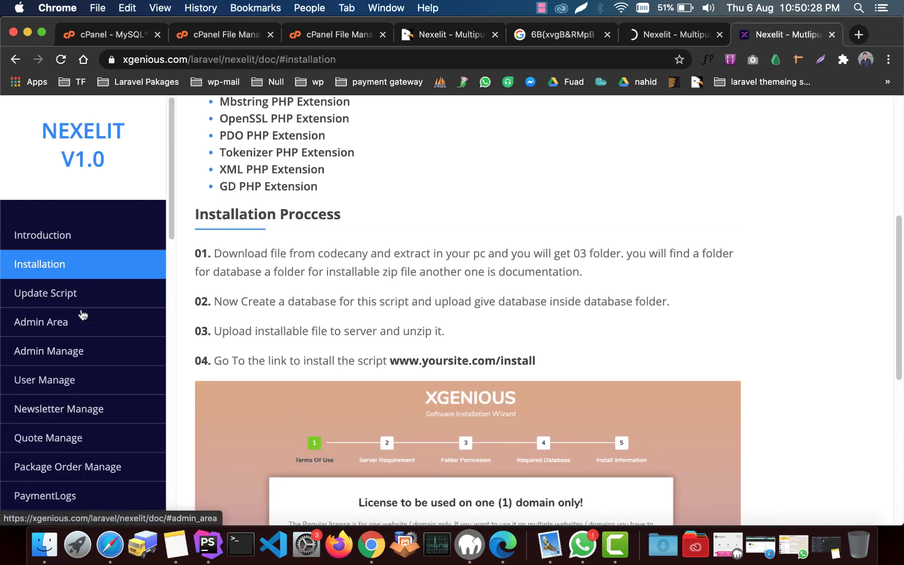
pyautogui.click(72, 324)
# Step: Compare the product page's demo credentials with the docs' admin sign-in instructions
pyautogui.click(434, 37)
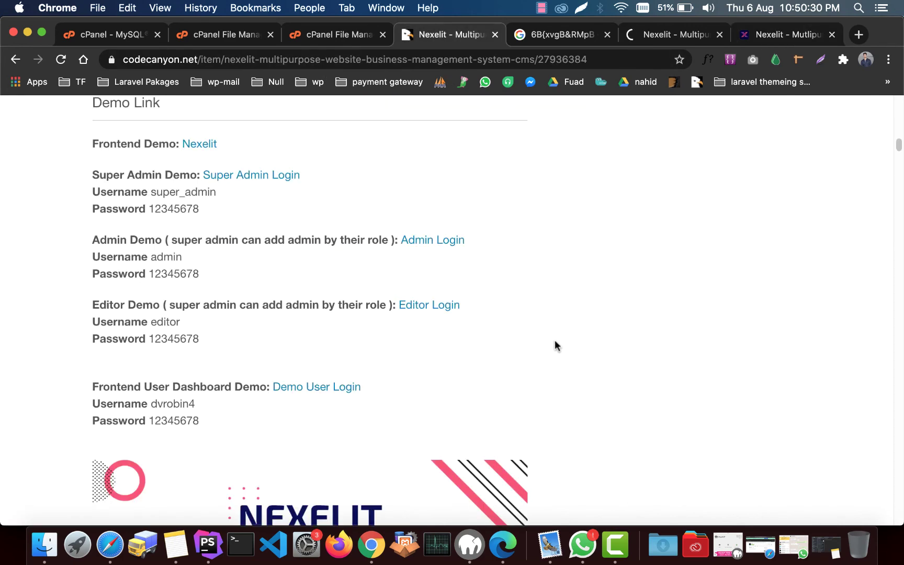
pyautogui.scroll(10, 544, 335)
pyautogui.scroll(-4, 523, 328)
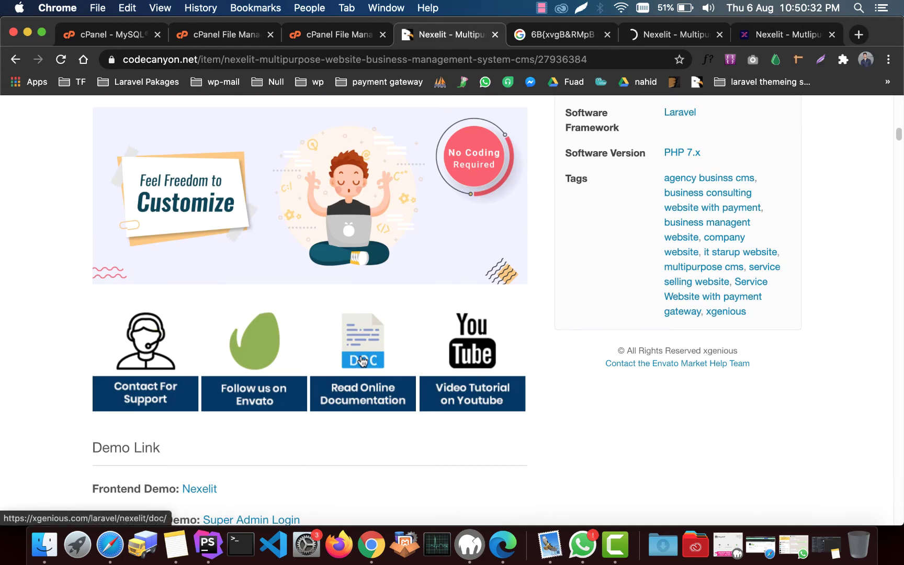
pyautogui.click(783, 34)
pyautogui.scroll(5, 286, 251)
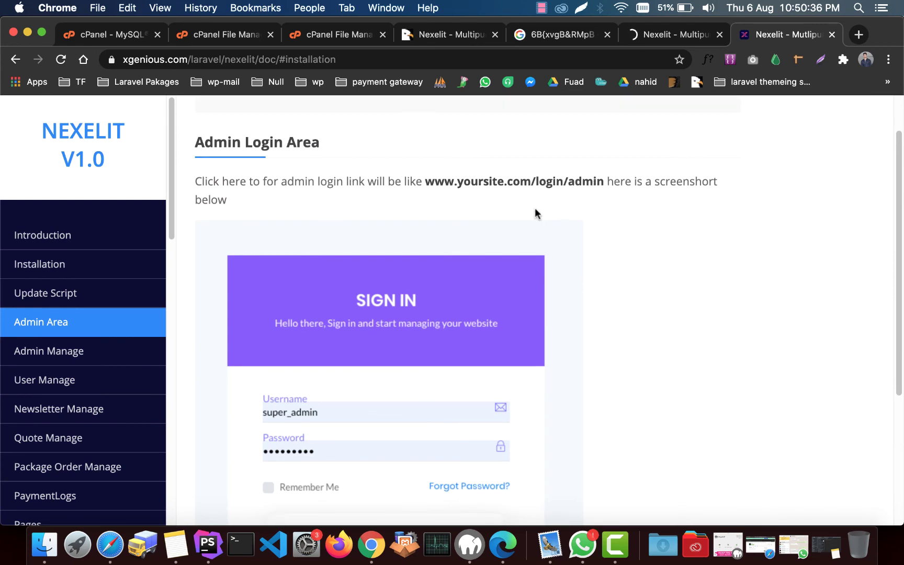
pyautogui.scroll(-4, 278, 300)
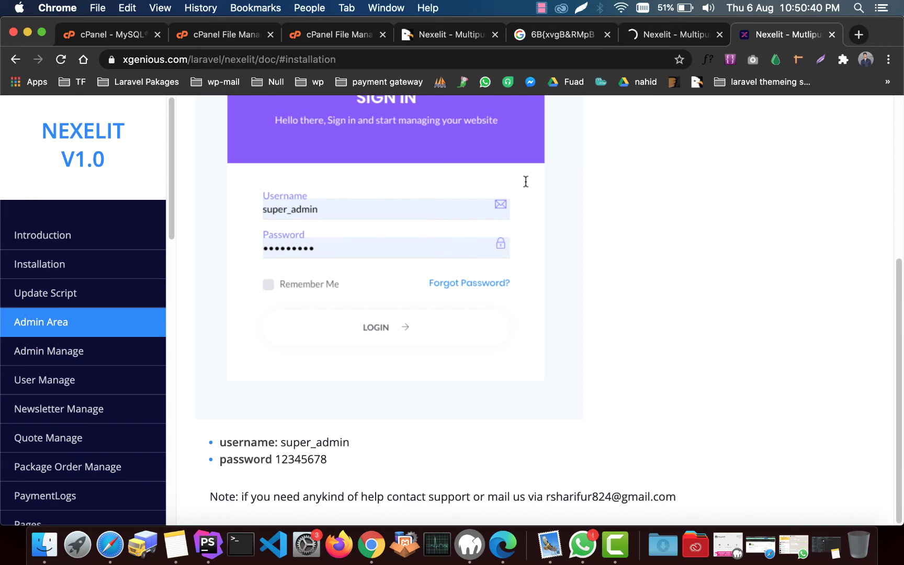
# Step: Open the Nexelit item's Support page and follow Go to item support to the author's portal
pyautogui.click(471, 34)
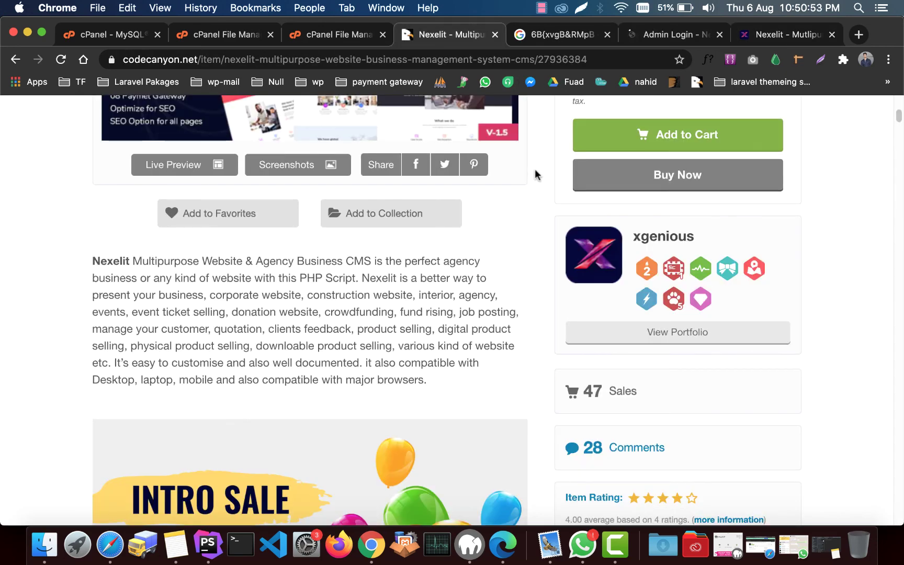
pyautogui.scroll(8, 519, 222)
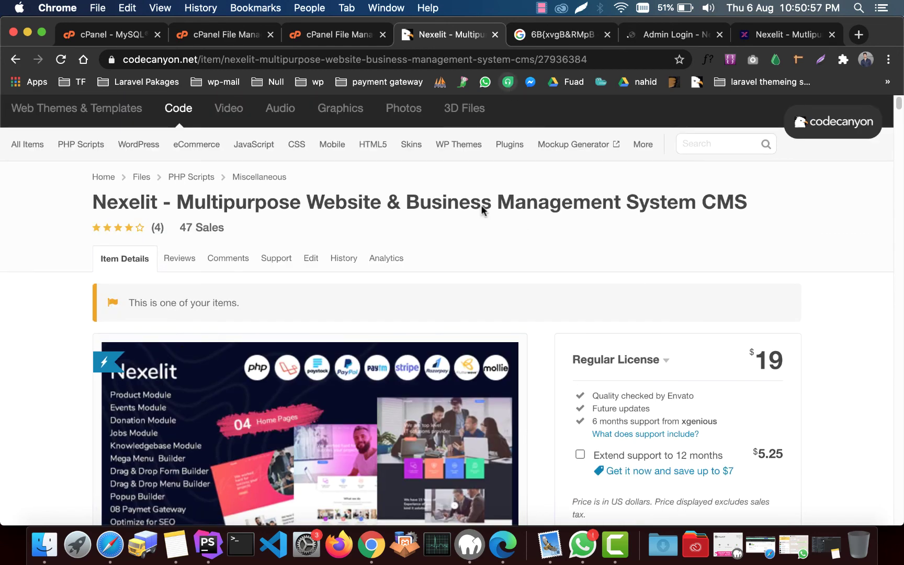
pyautogui.scroll(-1, 481, 209)
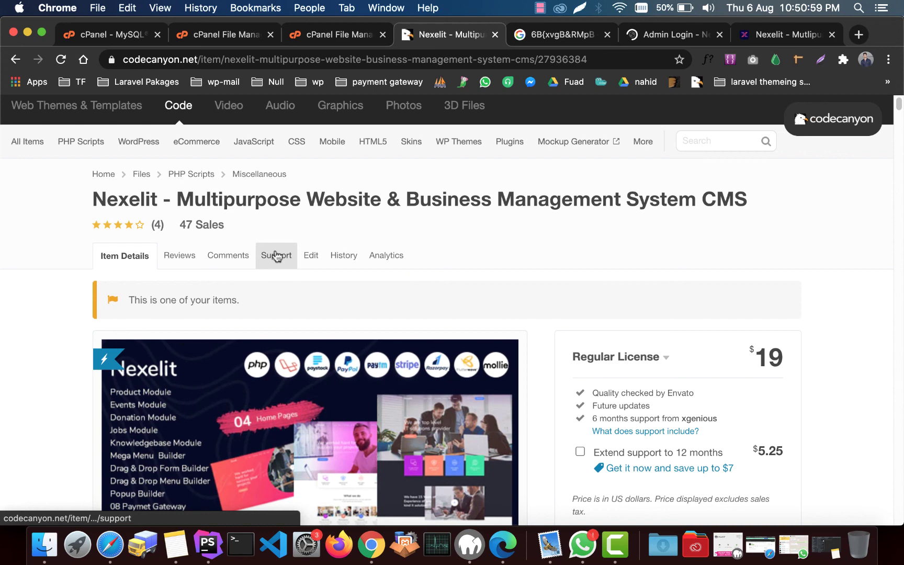
pyautogui.click(276, 257)
pyautogui.scroll(-5, 96, 258)
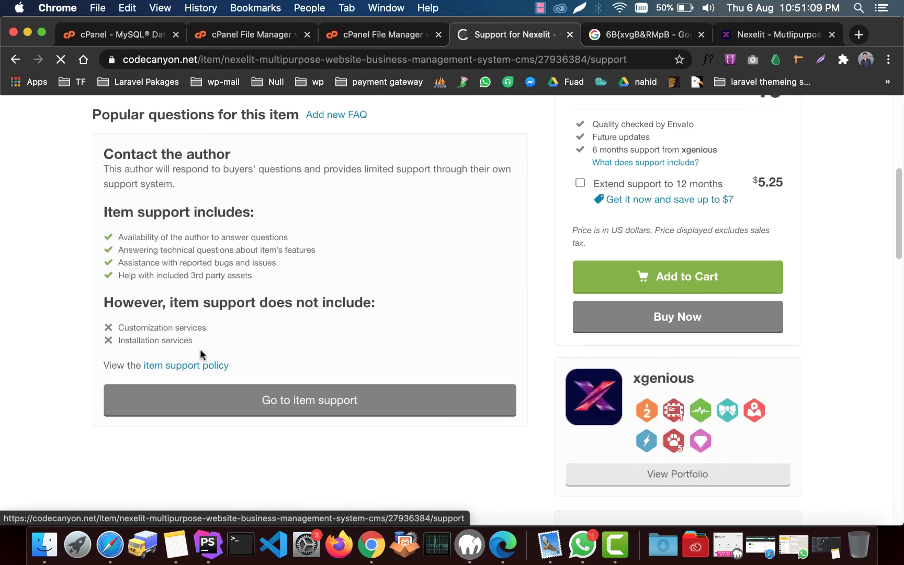
pyautogui.click(325, 410)
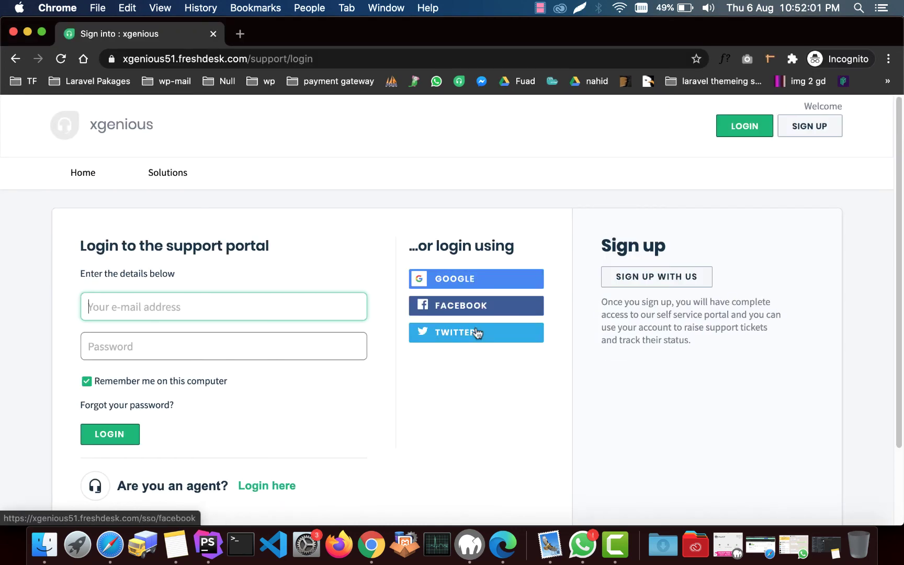
# Step: Browse the xgenious portal's Solutions knowledge base
pyautogui.scroll(-3, 169, 204)
pyautogui.scroll(3, 131, 202)
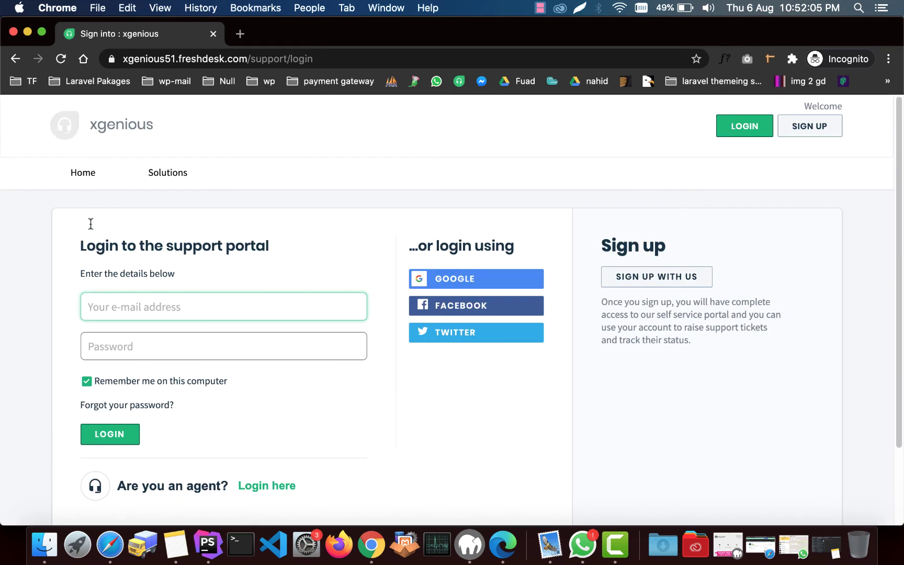
pyautogui.click(156, 176)
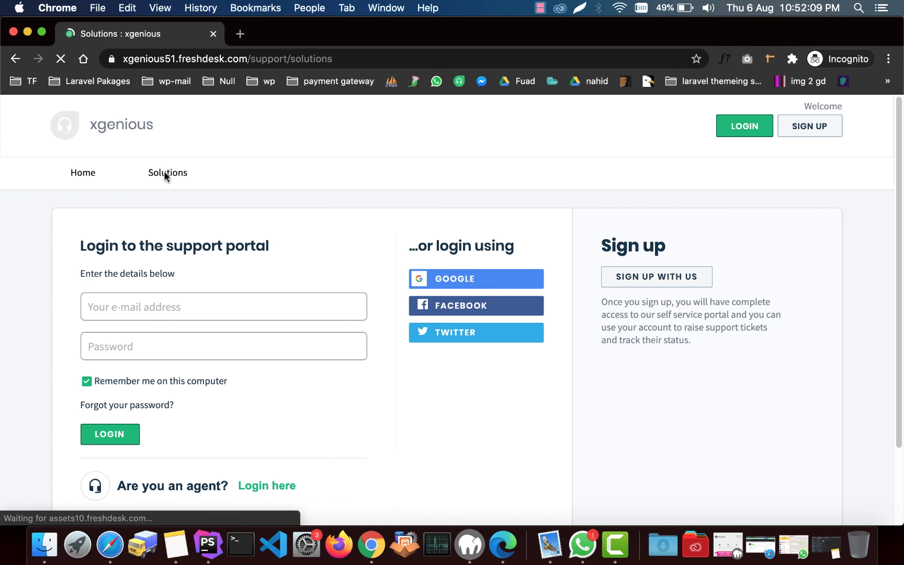
pyautogui.scroll(-1, 314, 262)
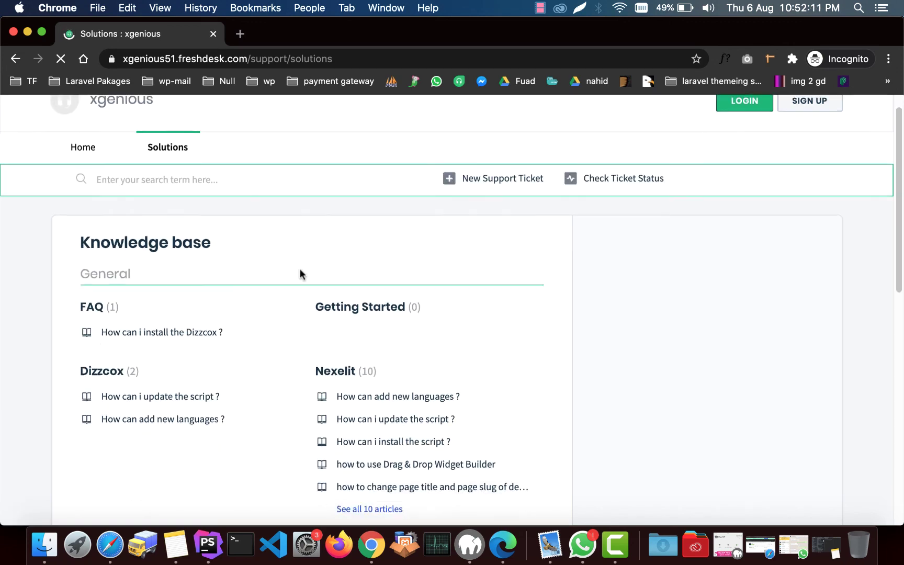
pyautogui.scroll(-3, 127, 268)
pyautogui.scroll(-1, 557, 337)
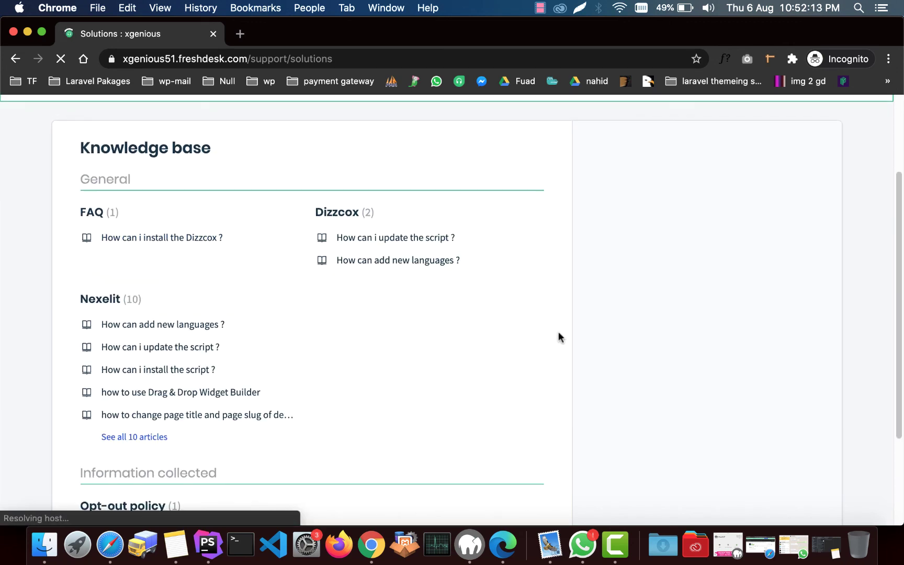
pyautogui.scroll(5, 557, 314)
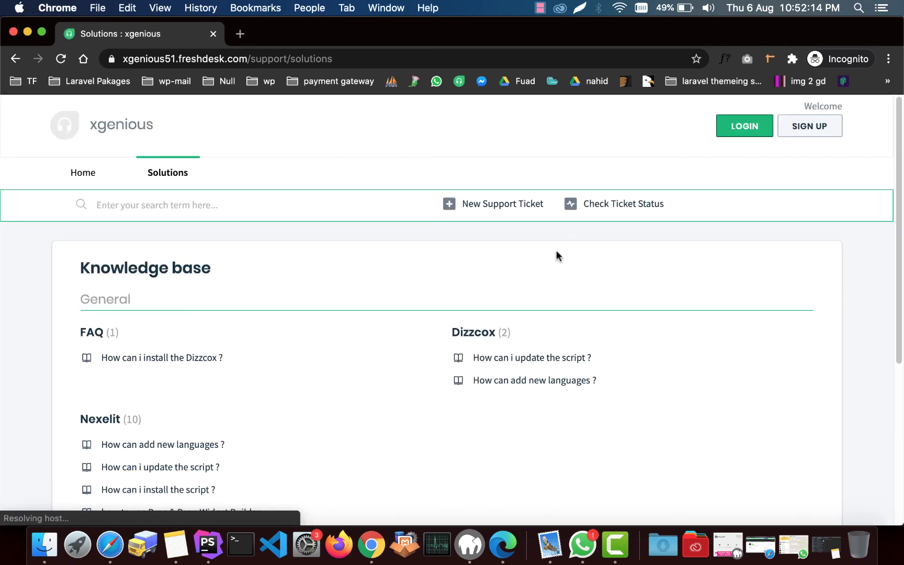
# Step: Open the New Support Ticket form and look over its fields
pyautogui.click(504, 205)
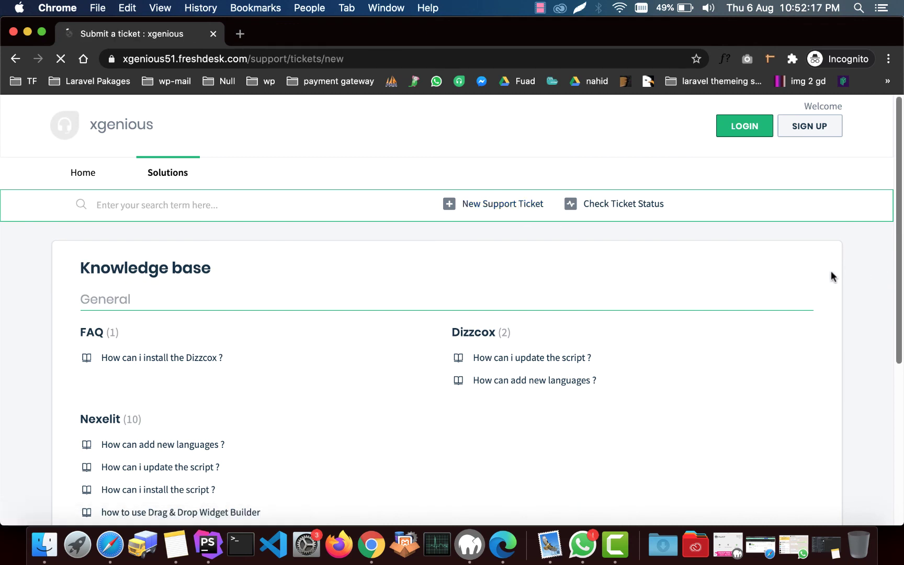
pyautogui.scroll(-3, 315, 296)
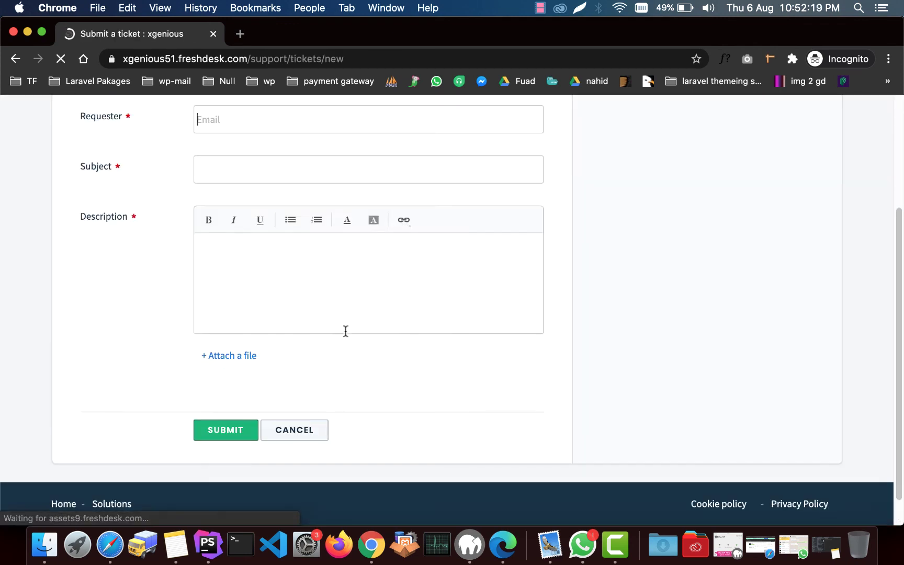
pyautogui.scroll(3, 356, 332)
pyautogui.scroll(-1, 651, 329)
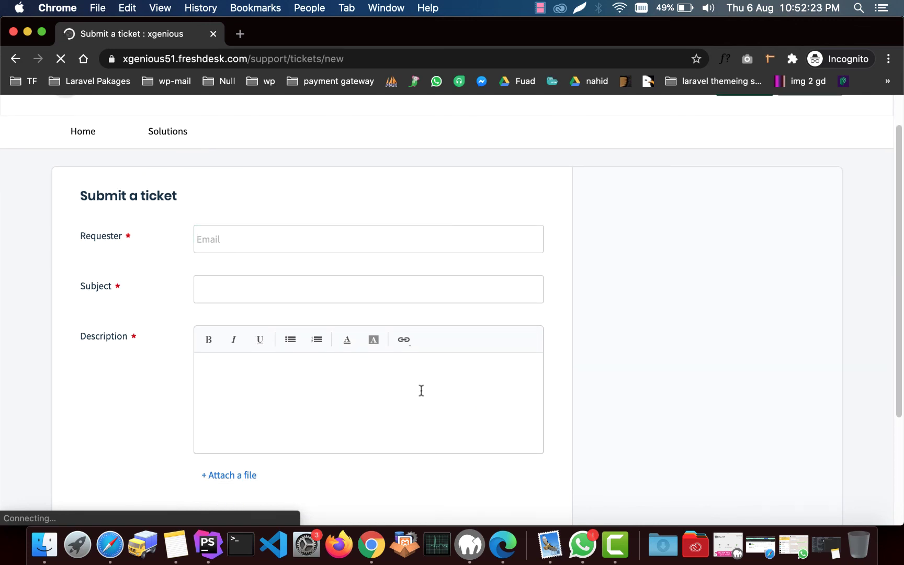
# Step: Scroll the CodeCanyon Nexelit page down to the $19 Regular License panel
pyautogui.scroll(-3, 282, 291)
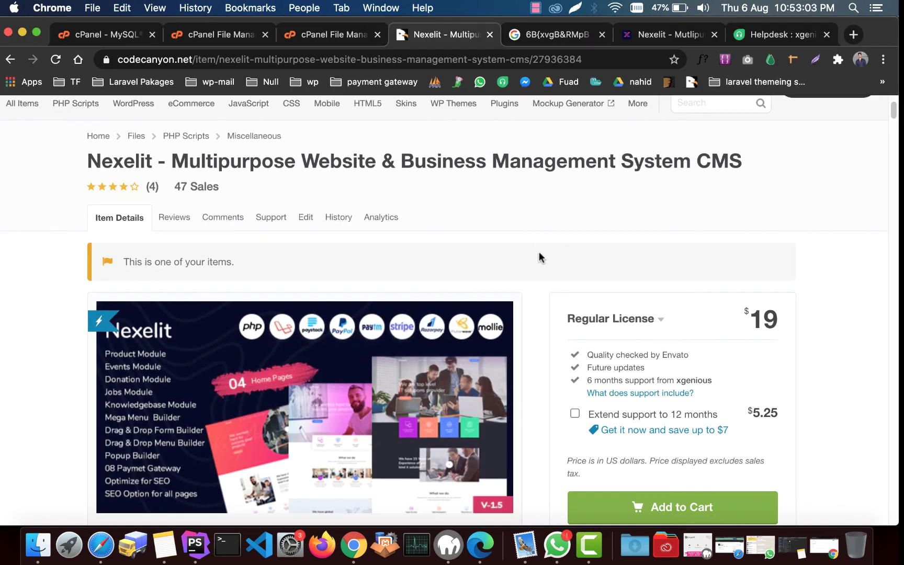
pyautogui.scroll(-1, 449, 260)
pyautogui.scroll(-3, 449, 260)
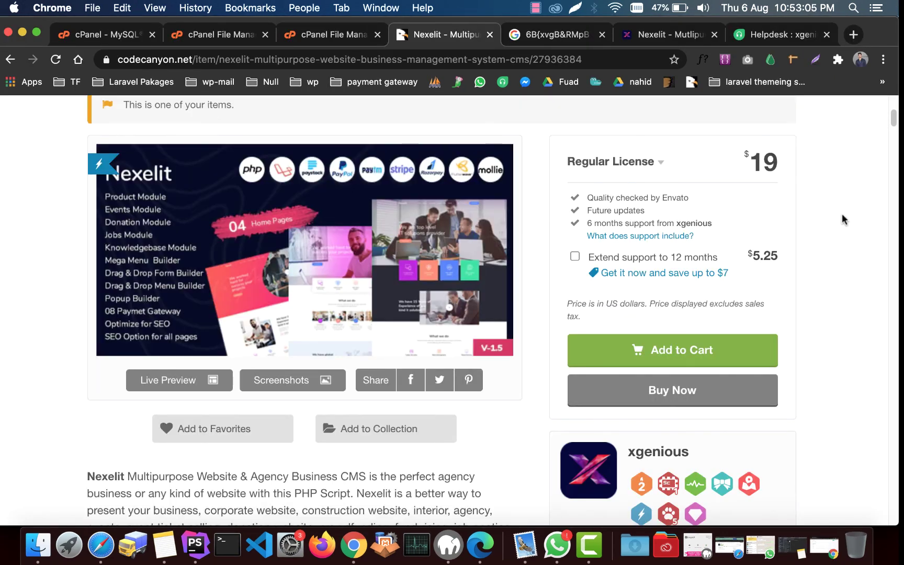